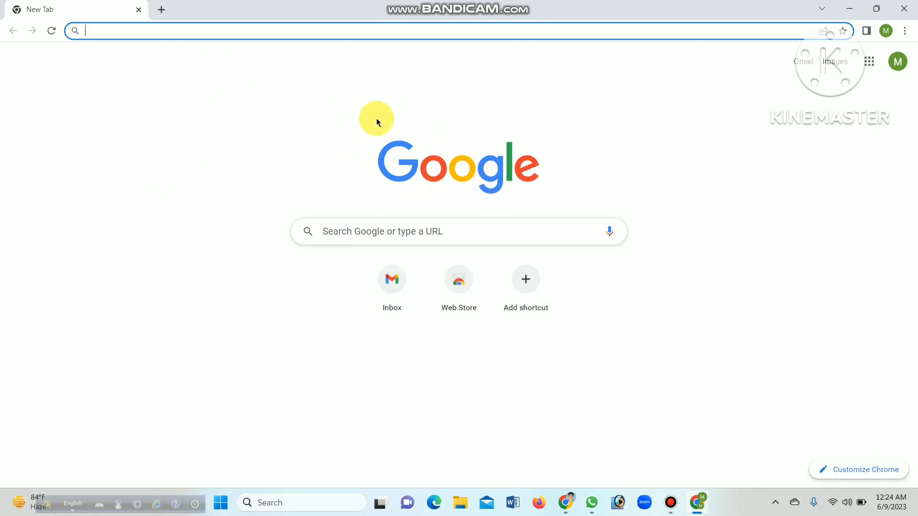
Open canva.com in the browser and dismiss the Google sign-in prompt
click(337, 33)
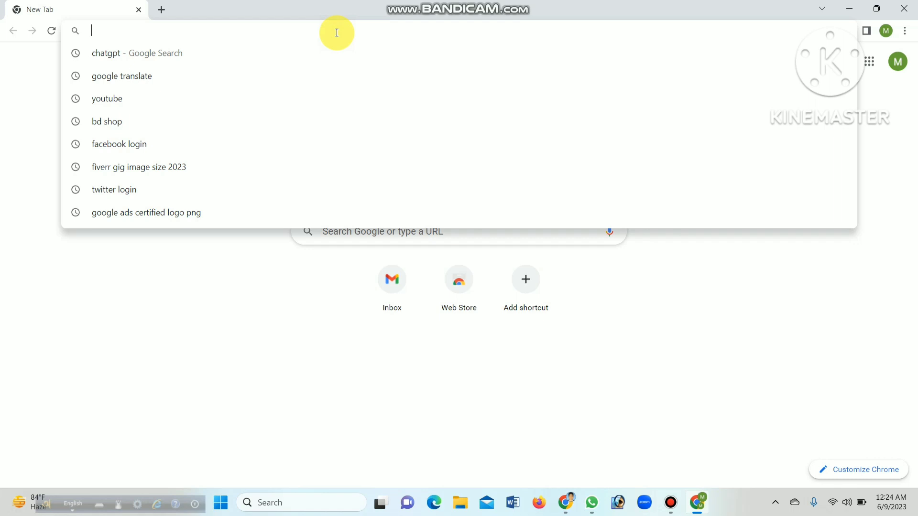
text(canva)
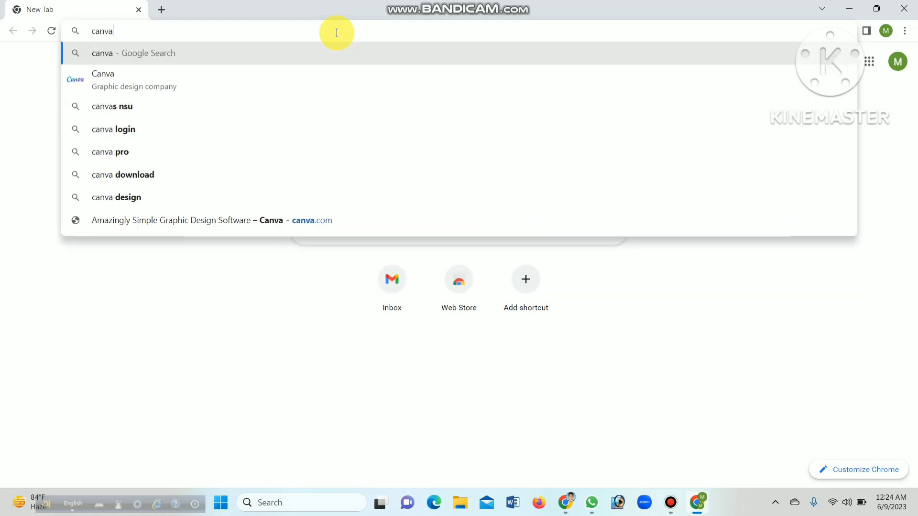
text(.com)
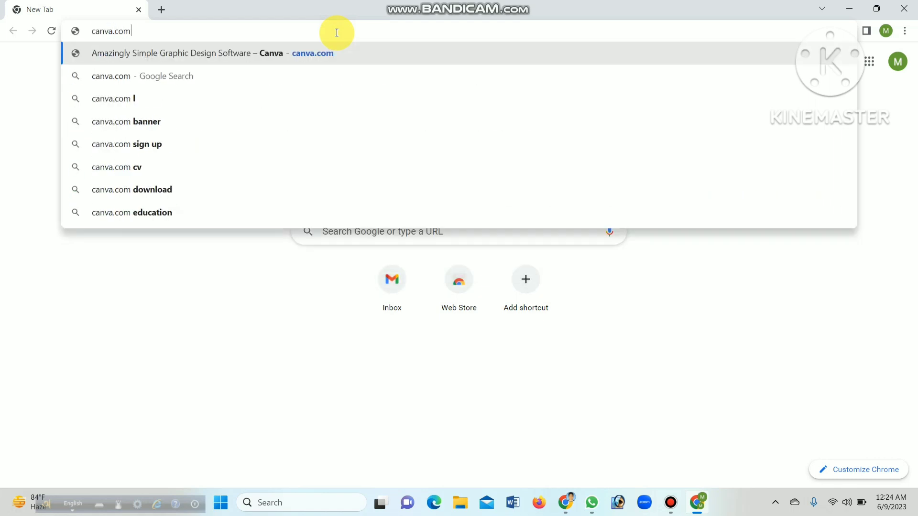
key(Return)
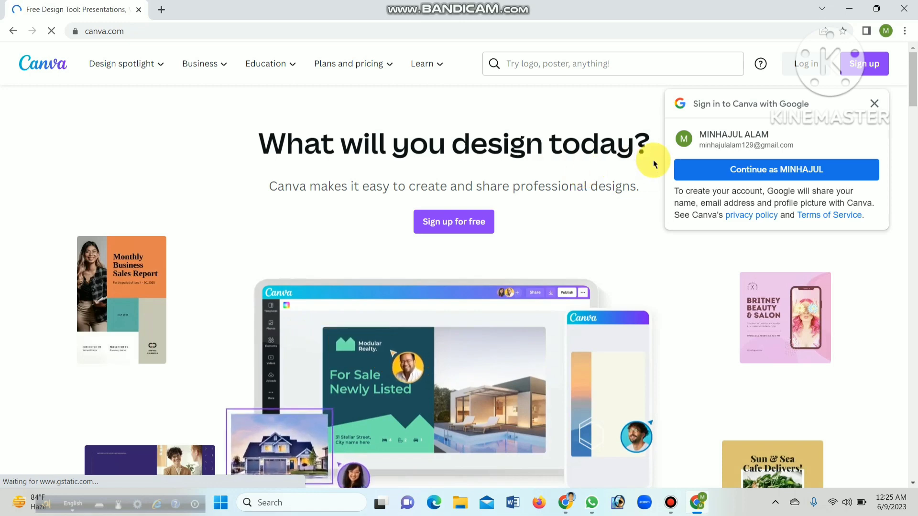
click(878, 106)
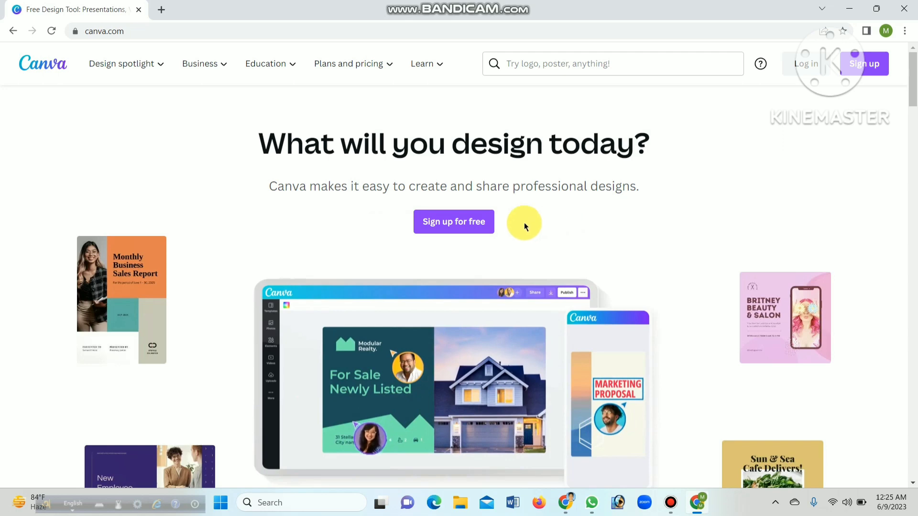
Start a free sign-up with email, enter the account email and the name, and create the account
click(463, 221)
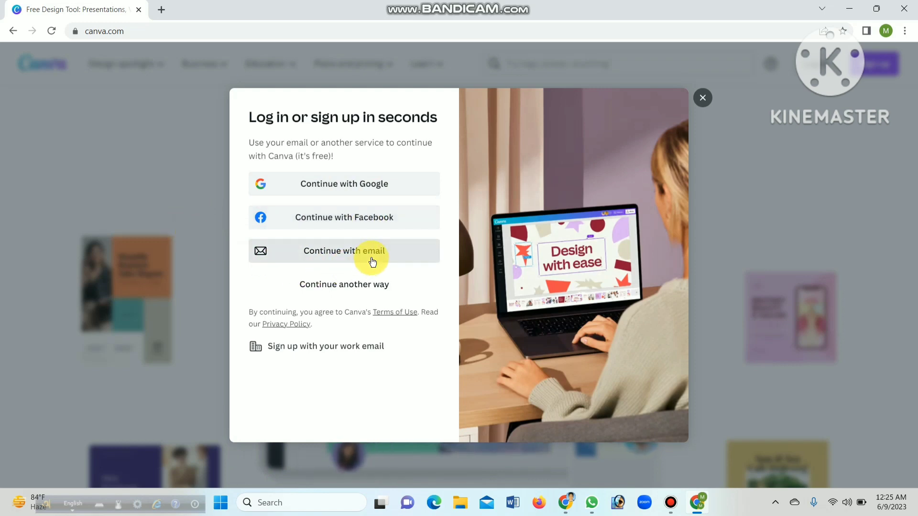
click(389, 255)
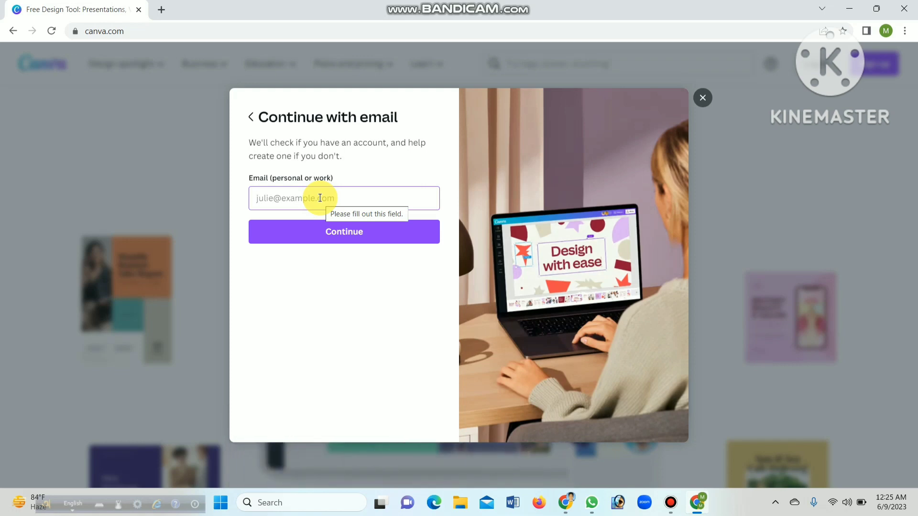
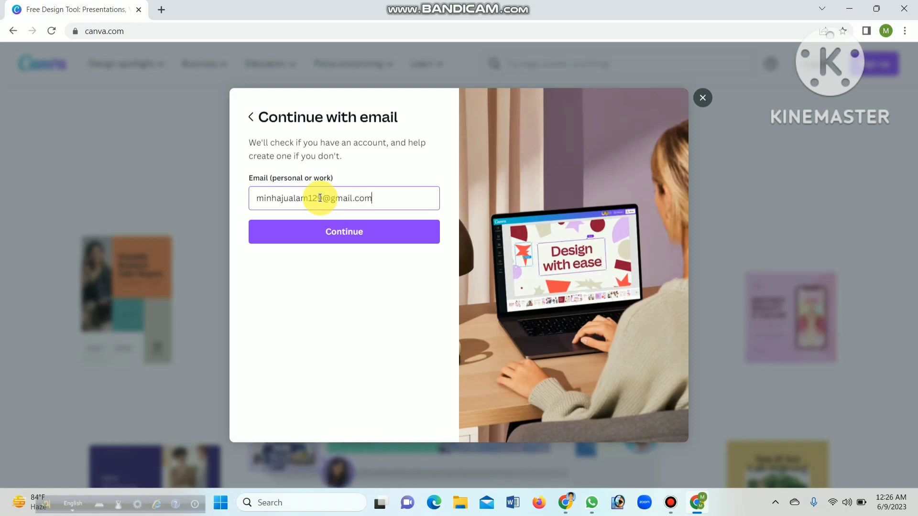
click(362, 232)
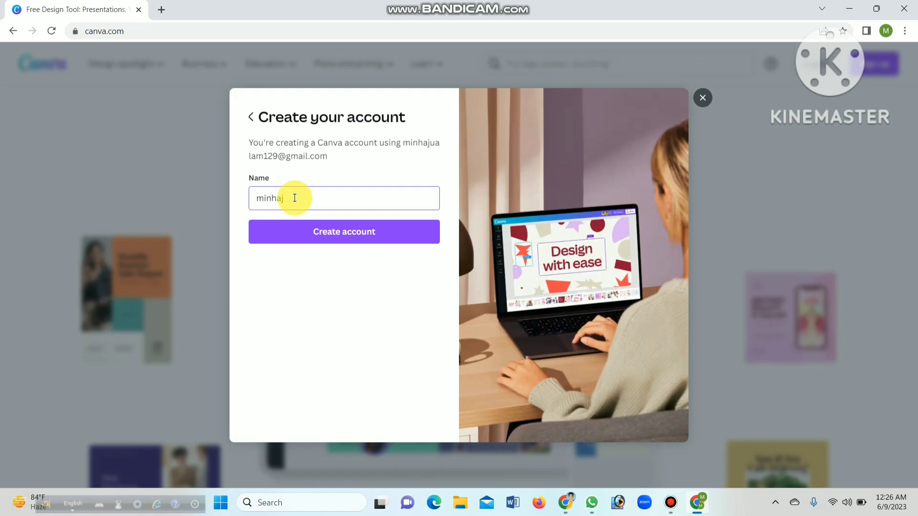
click(356, 231)
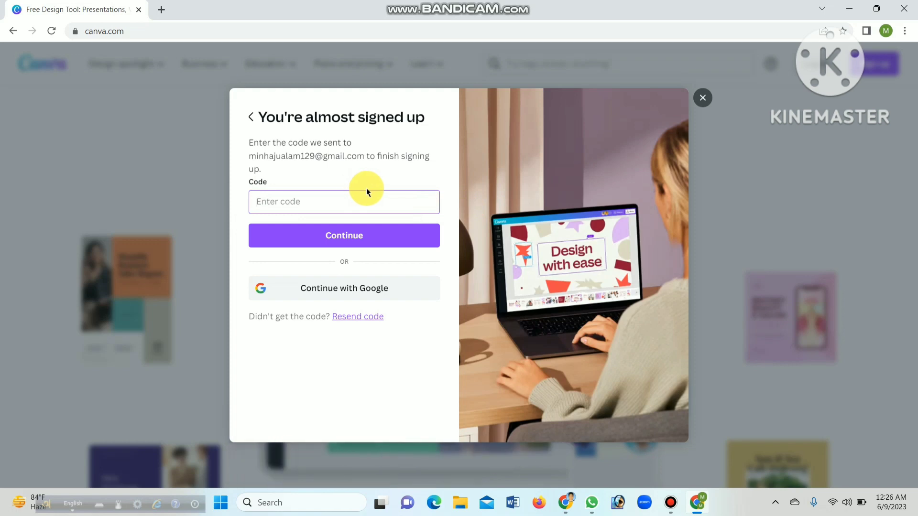
Open gmail.com in a new browser tab
click(164, 9)
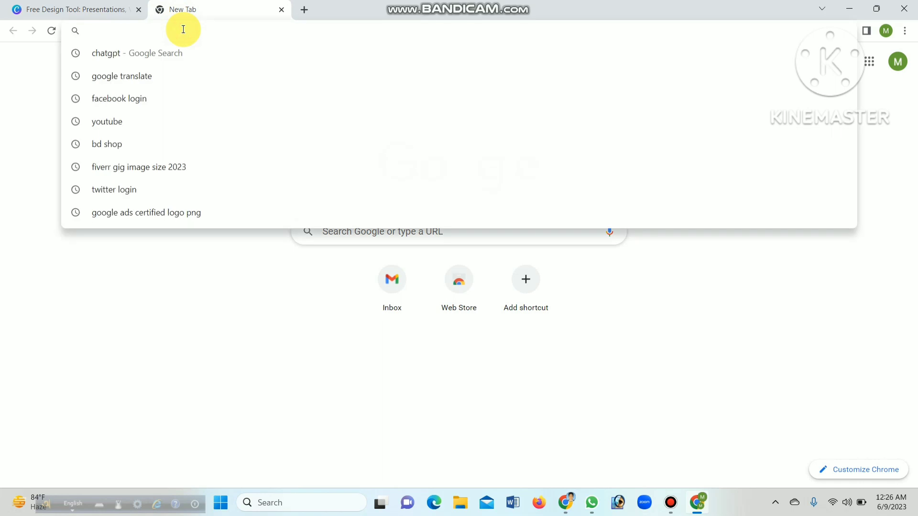
text(gmai.)
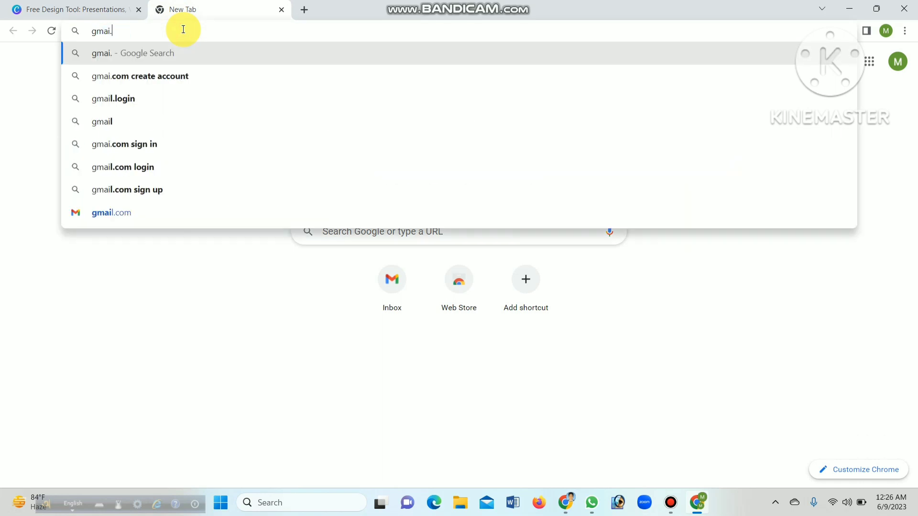
key(BackSpace)
text(l.)
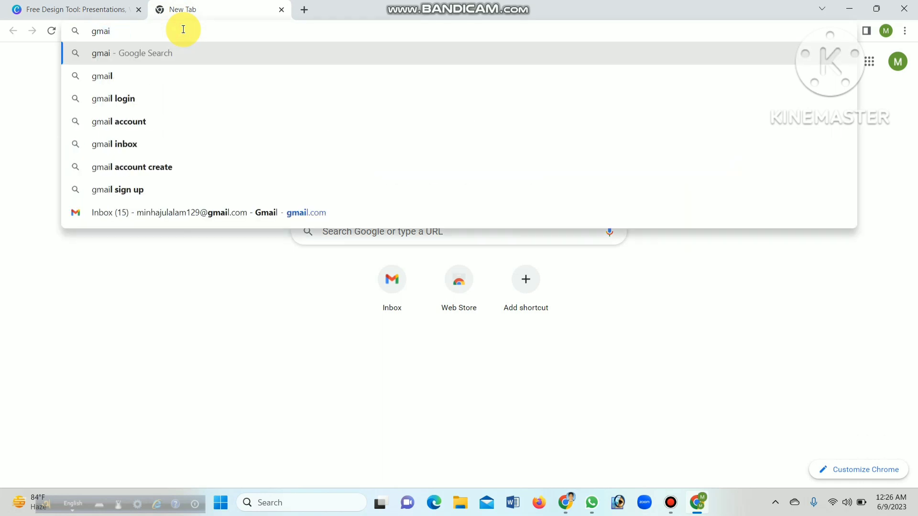
text(com)
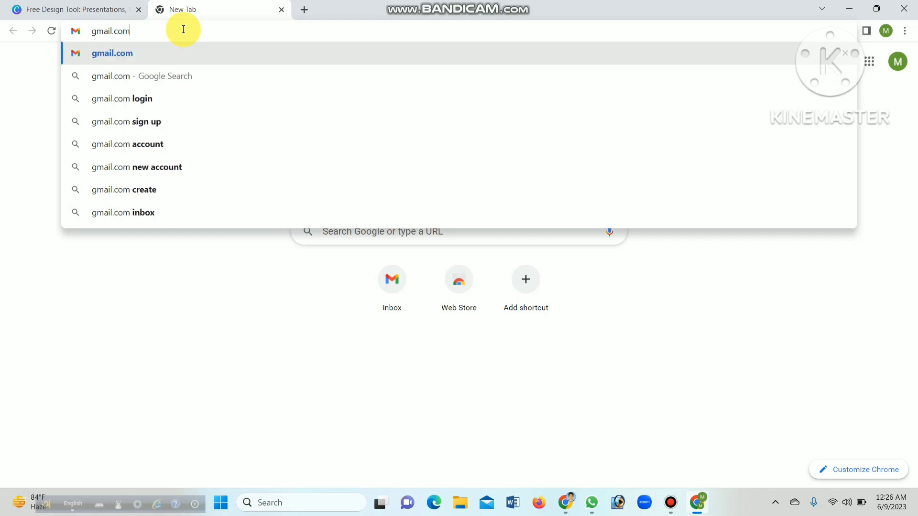
key(Return)
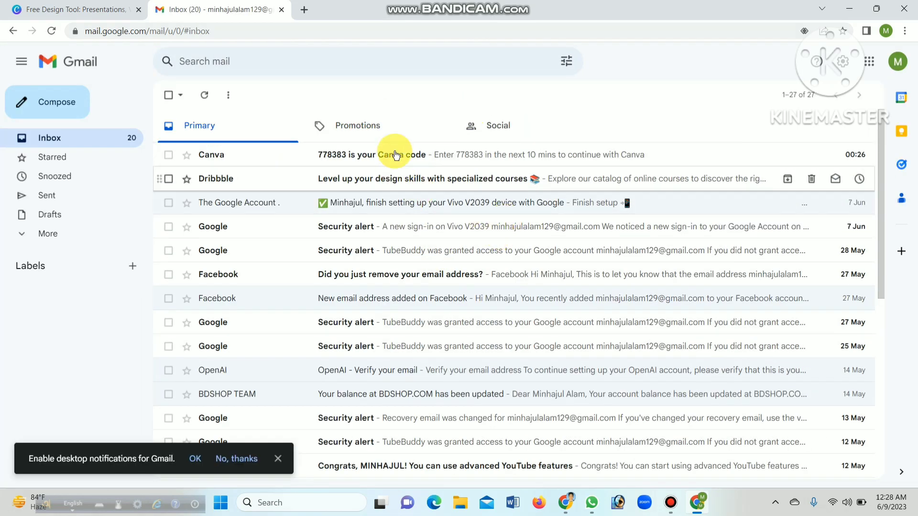
click(393, 149)
drag(559, 263, 486, 270)
key(ctrl+c)
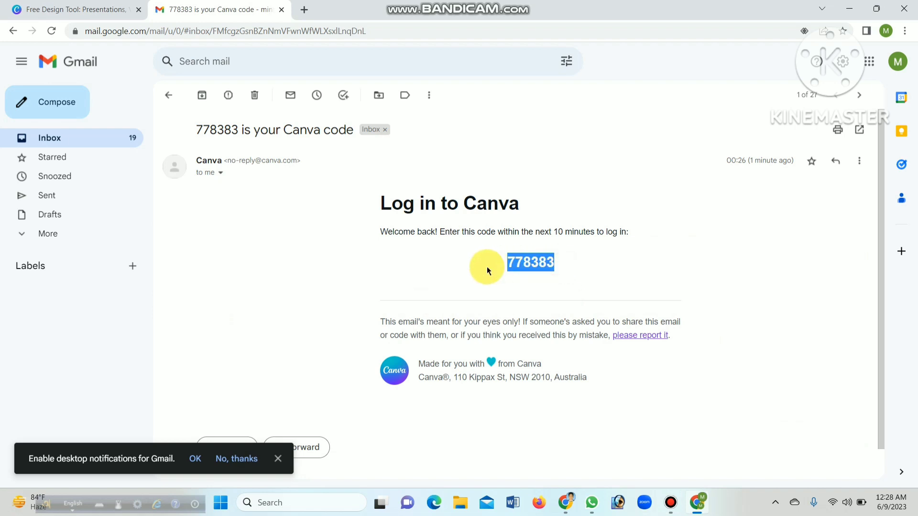
click(96, 9)
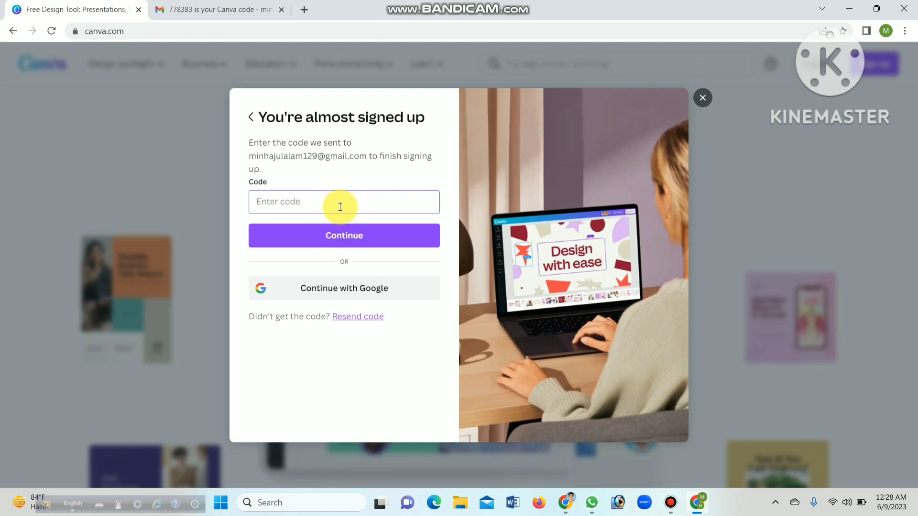
key(ctrl+v)
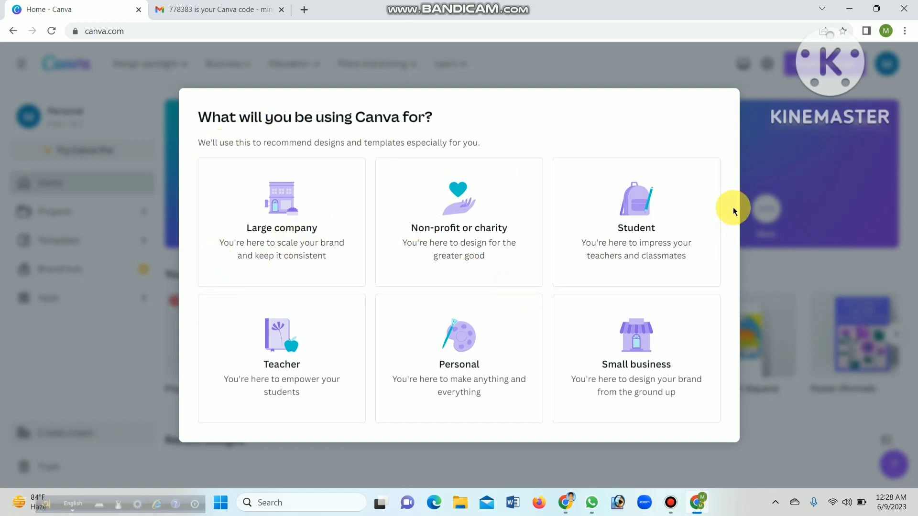
Answer the onboarding questions with Student and University, and skip the team invitations
click(612, 226)
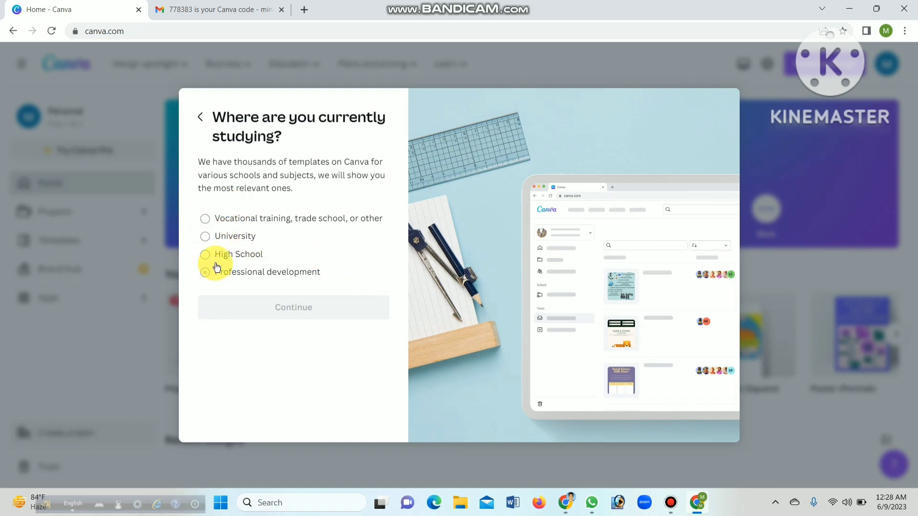
click(205, 237)
click(275, 308)
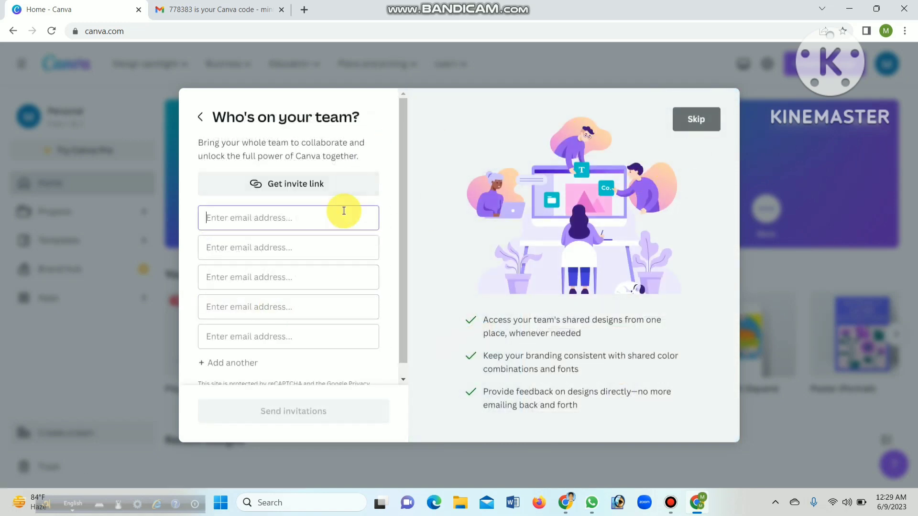
click(696, 119)
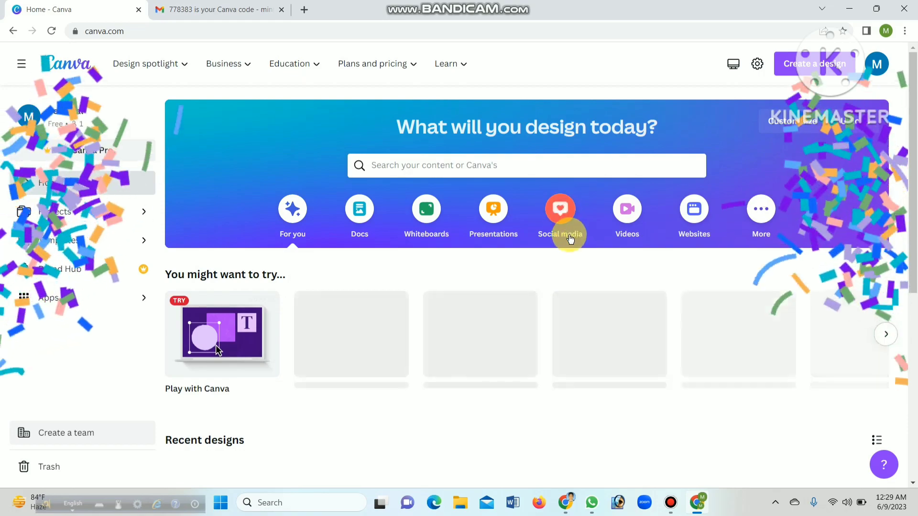
Look over the home page, from the suggested design types down to the Recent designs section
scroll(559, 237, down, 5)
scroll(253, 221, up, 7)
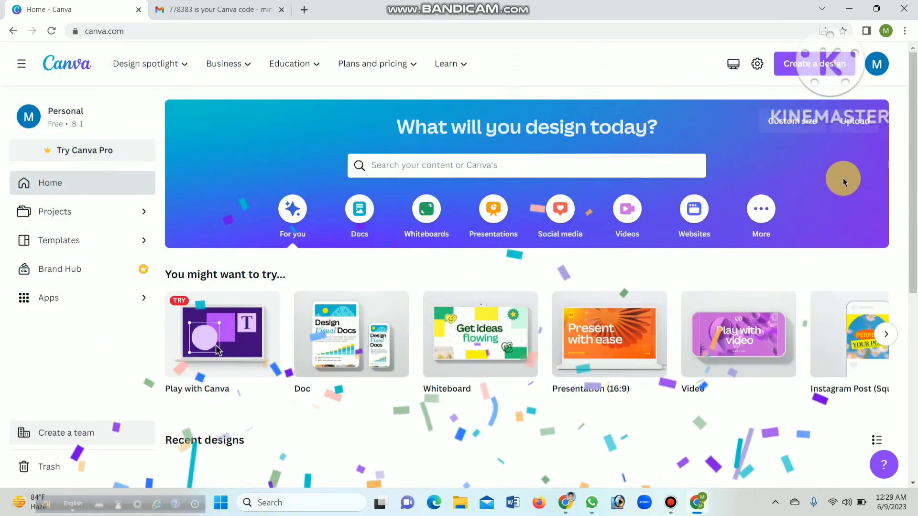
scroll(655, 143, down, 7)
scroll(655, 143, up, 7)
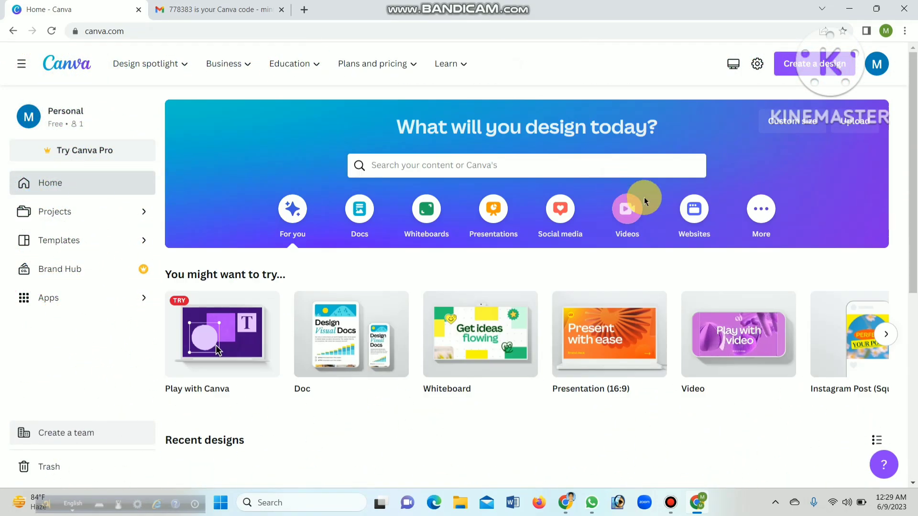
scroll(644, 197, down, 6)
scroll(590, 177, up, 6)
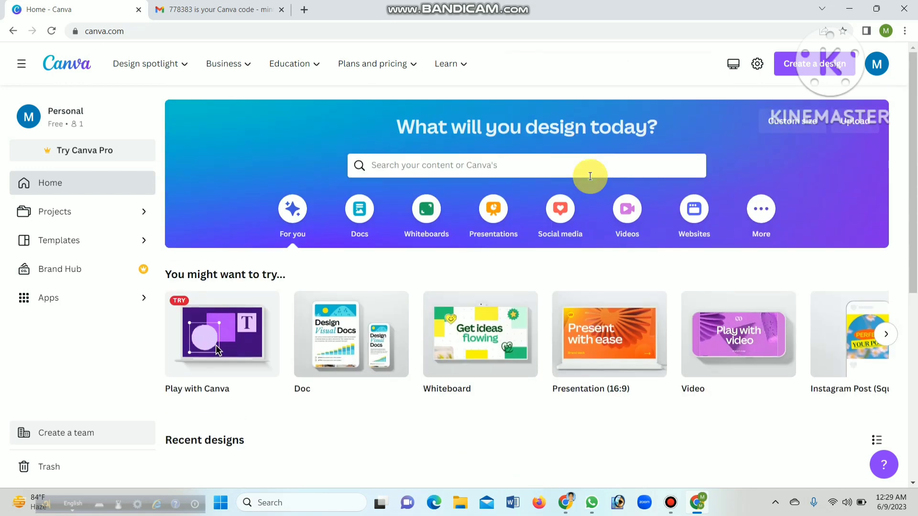
scroll(328, 307, down, 5)
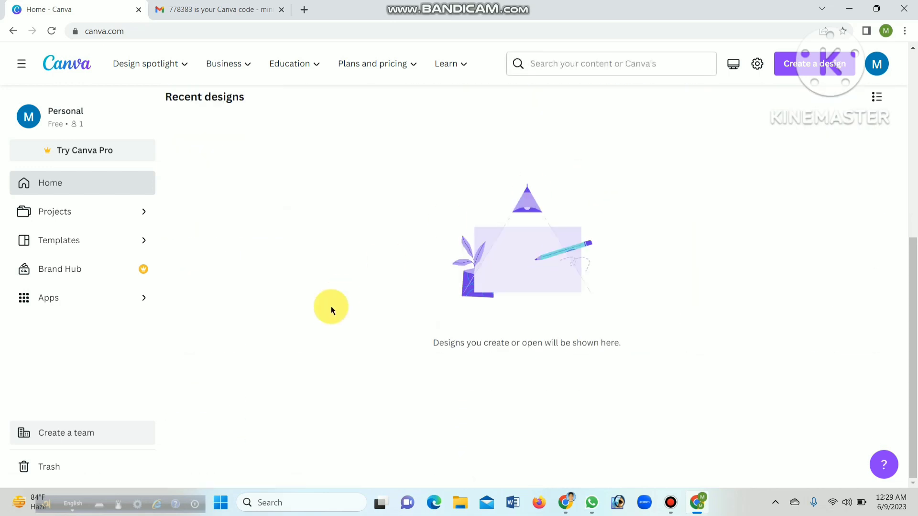
scroll(341, 297, up, 7)
scroll(345, 297, down, 7)
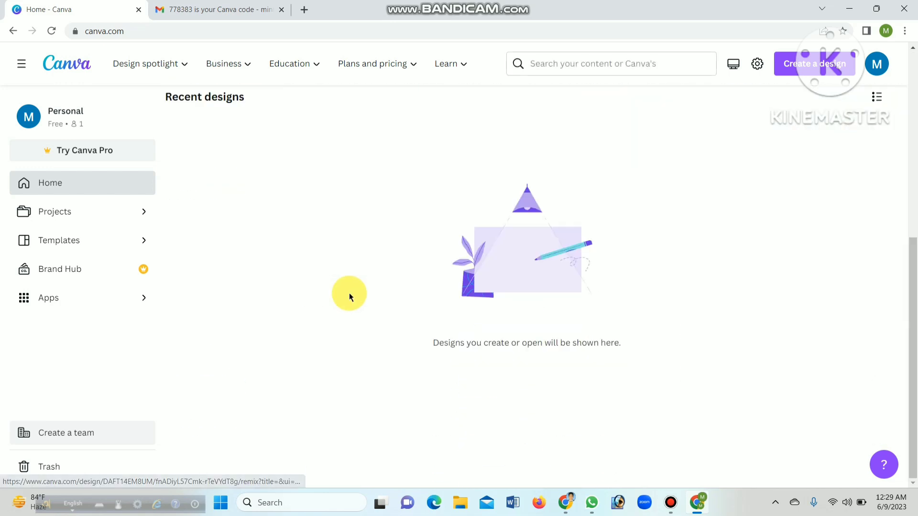
scroll(349, 293, up, 6)
scroll(744, 398, up, 1)
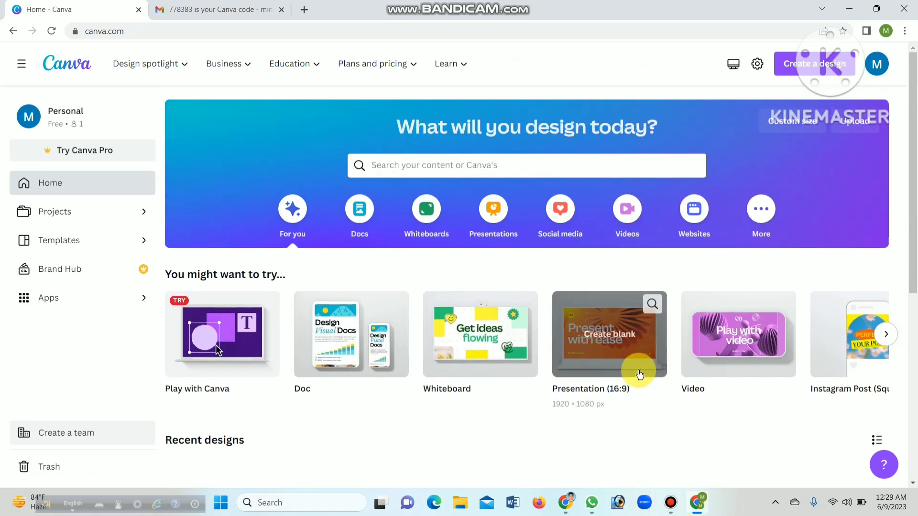
scroll(547, 371, down, 6)
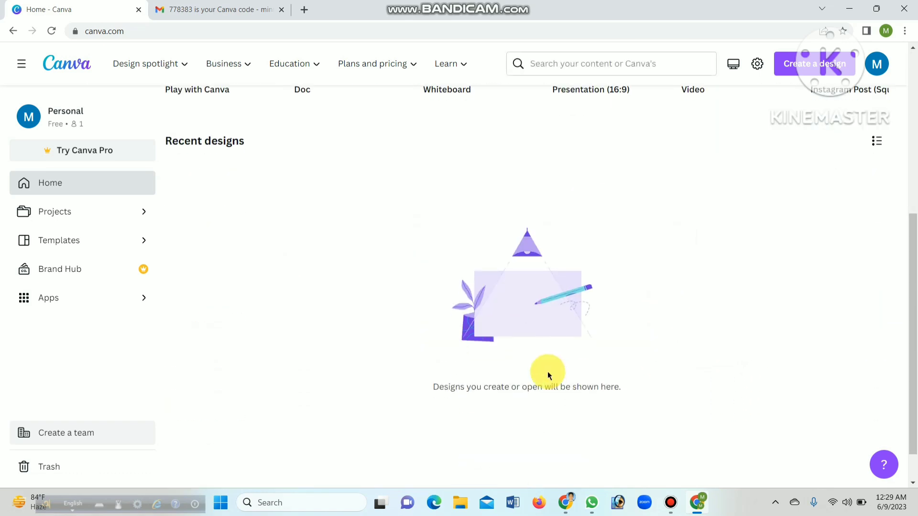
scroll(504, 369, up, 6)
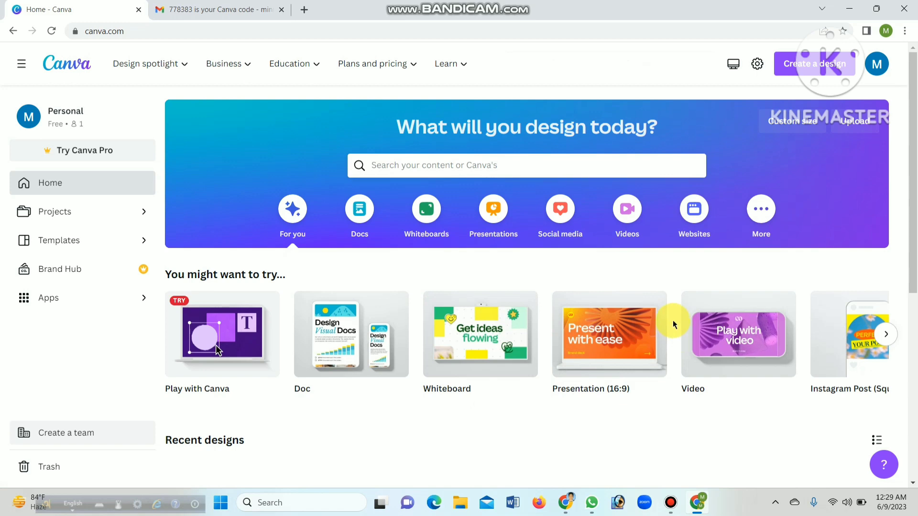
scroll(673, 320, down, 6)
scroll(672, 321, up, 6)
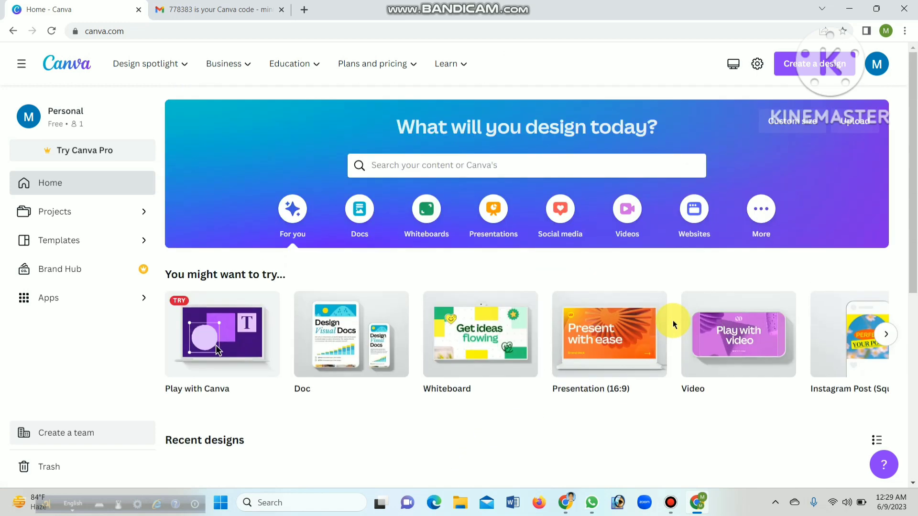
scroll(674, 296, down, 6)
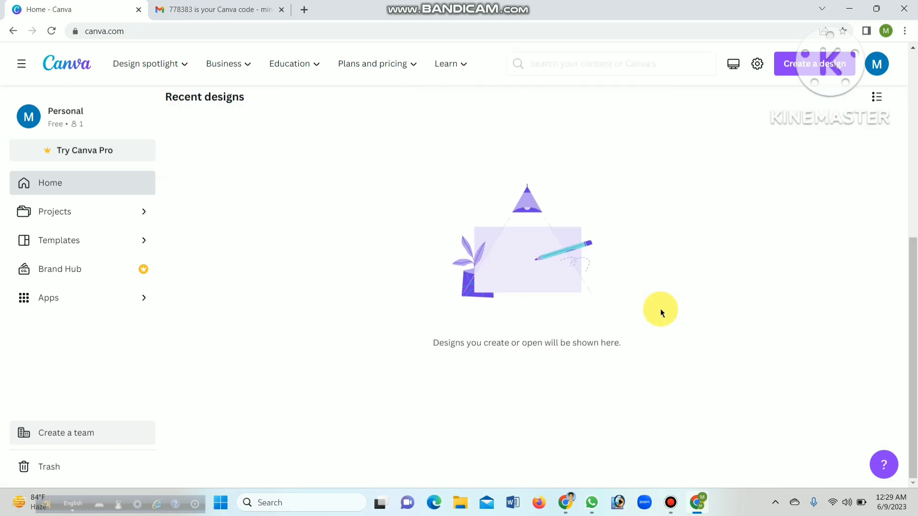
Create a new YouTube Thumbnail design from the suggested design types
scroll(660, 308, up, 6)
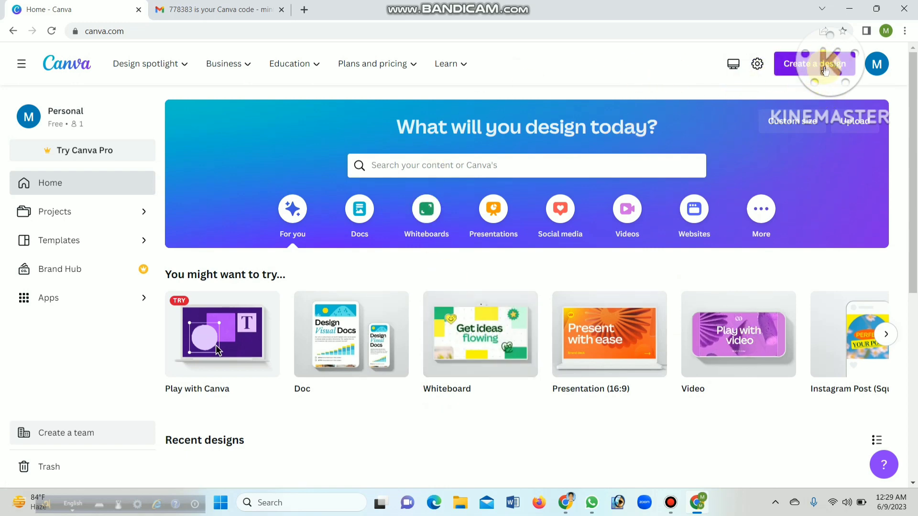
click(824, 71)
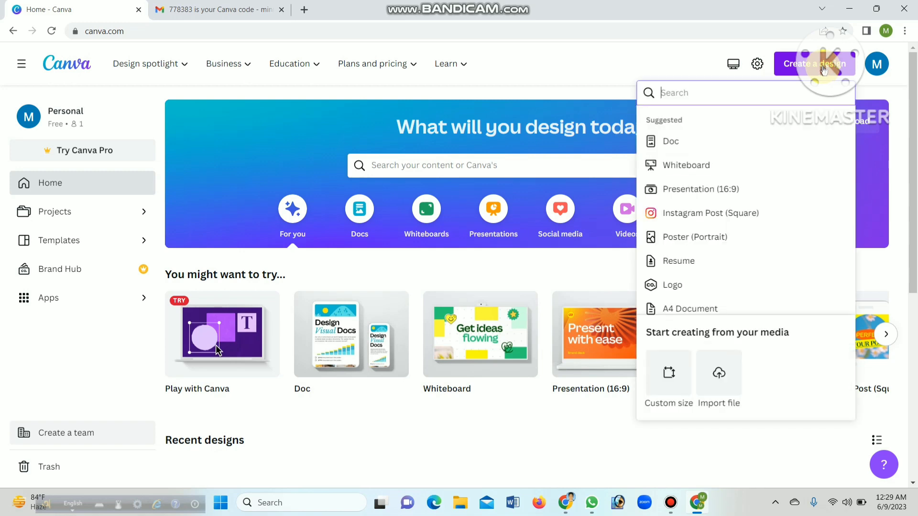
scroll(686, 191, down, 4)
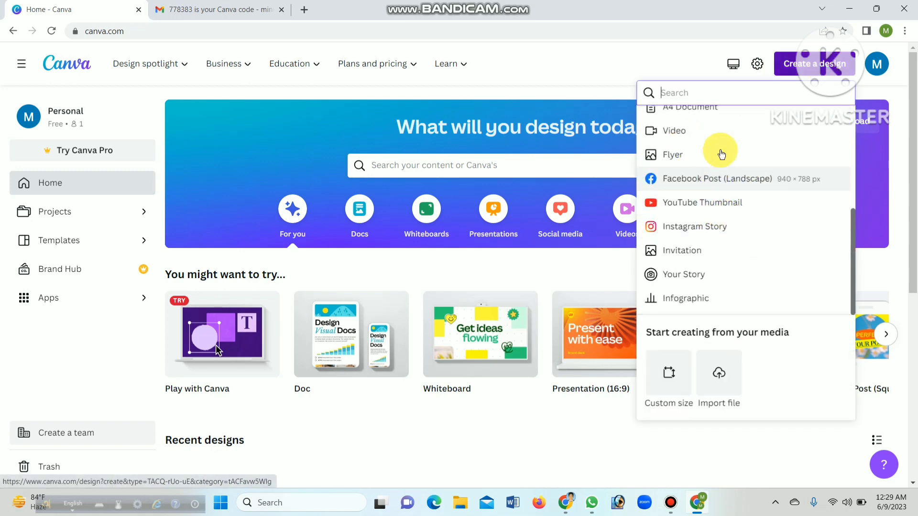
scroll(724, 220, up, 4)
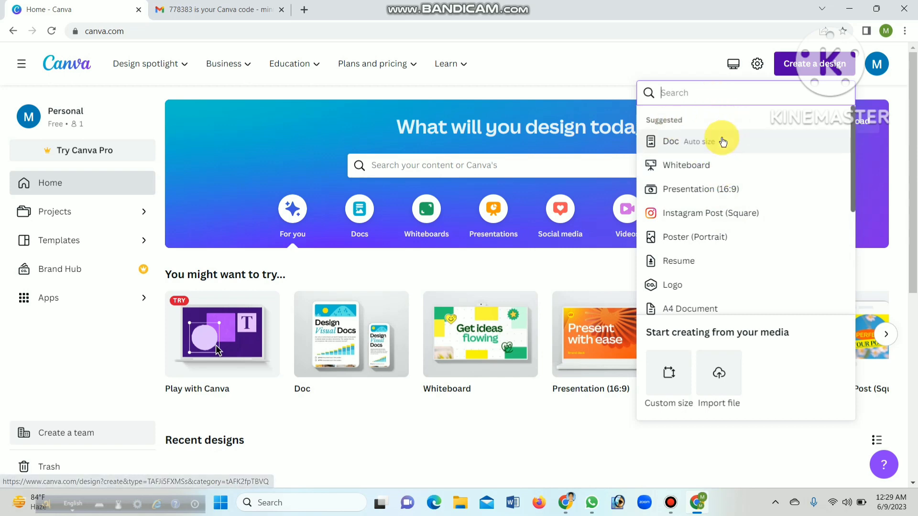
scroll(729, 166, down, 3)
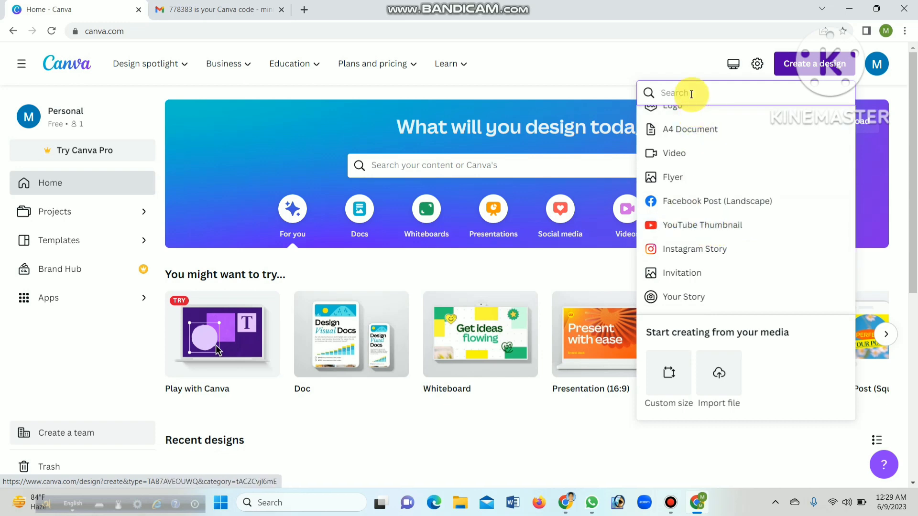
click(792, 227)
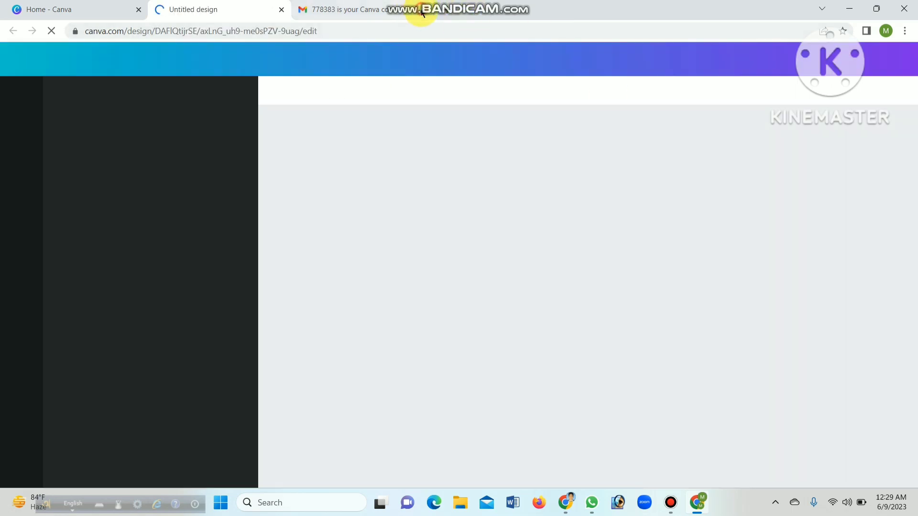
Close the Gmail tab and skip the editor's introductory tour
click(423, 10)
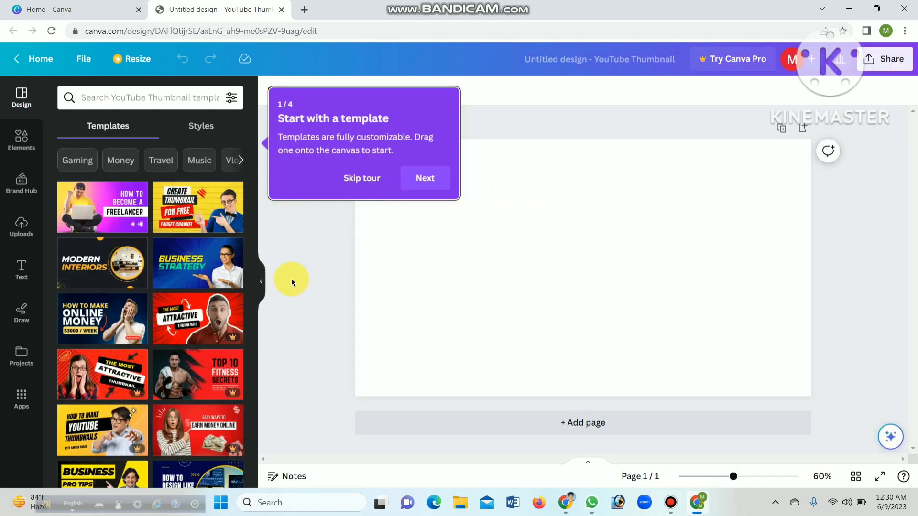
click(356, 182)
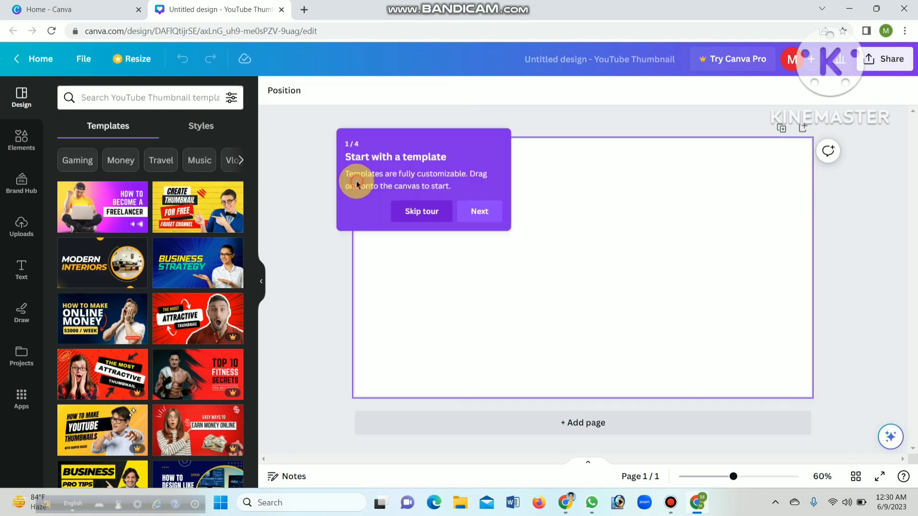
Look through the YouTube thumbnail templates to see which free and Pro layouts are on offer
scroll(153, 230, down, 5)
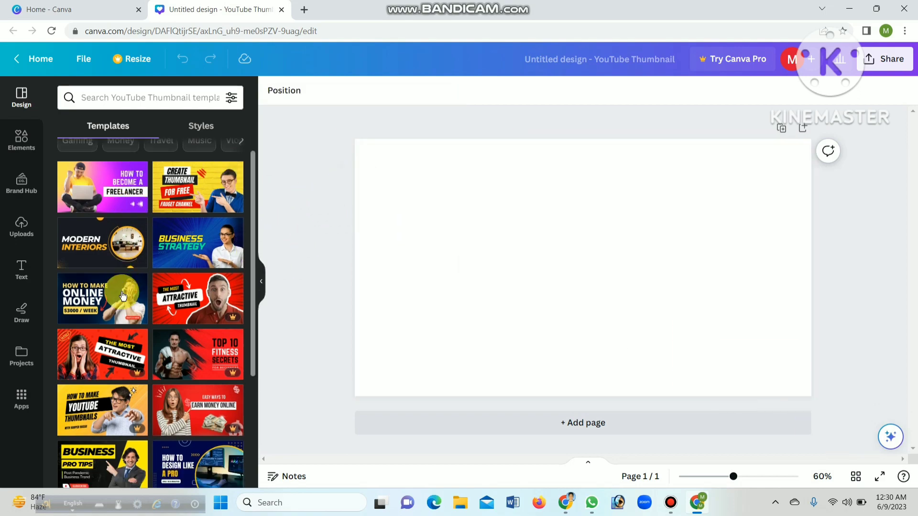
scroll(169, 259, up, 5)
scroll(178, 253, down, 8)
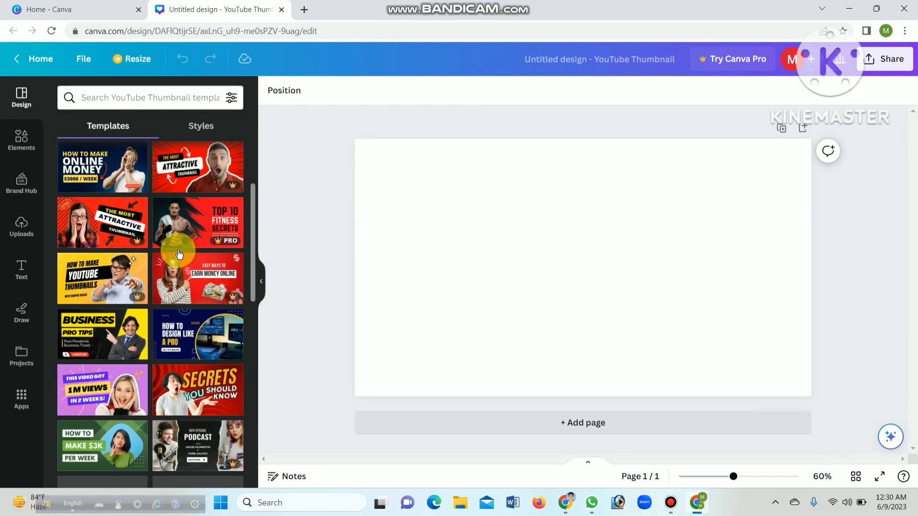
scroll(179, 254, up, 6)
scroll(179, 254, up, 3)
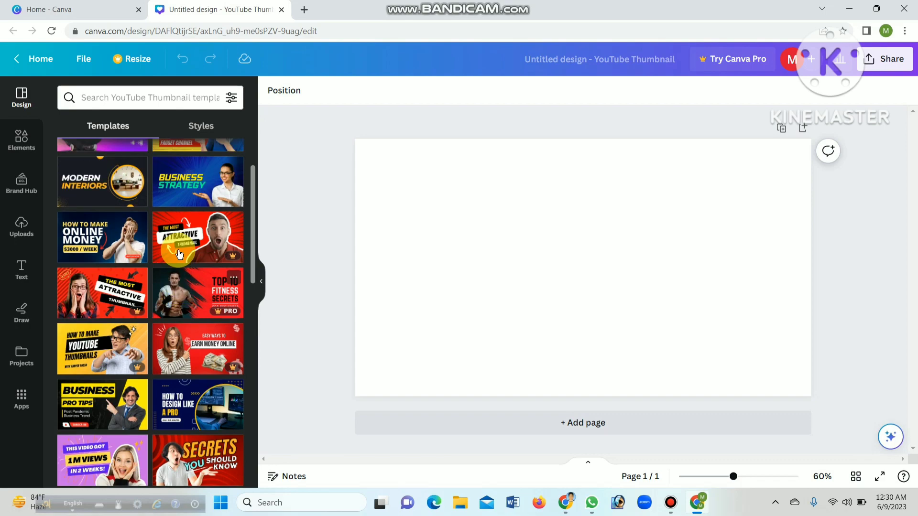
scroll(179, 254, down, 6)
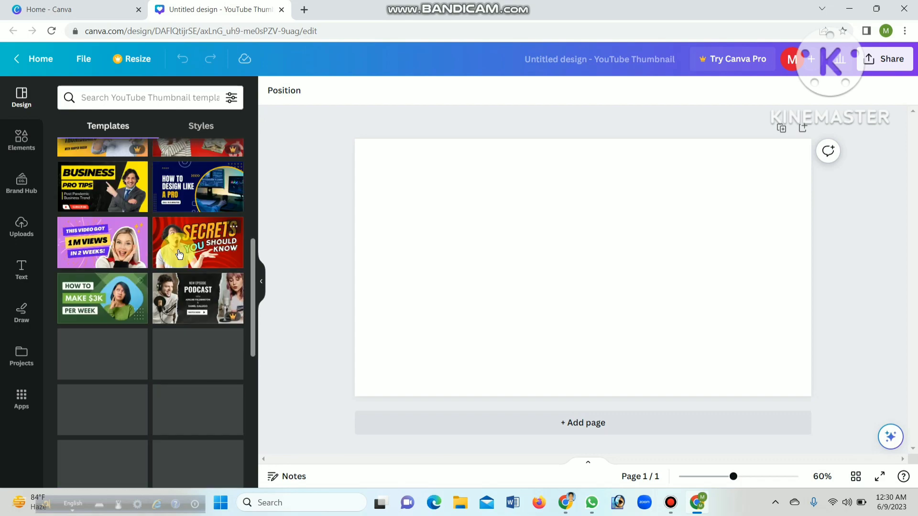
scroll(179, 254, down, 5)
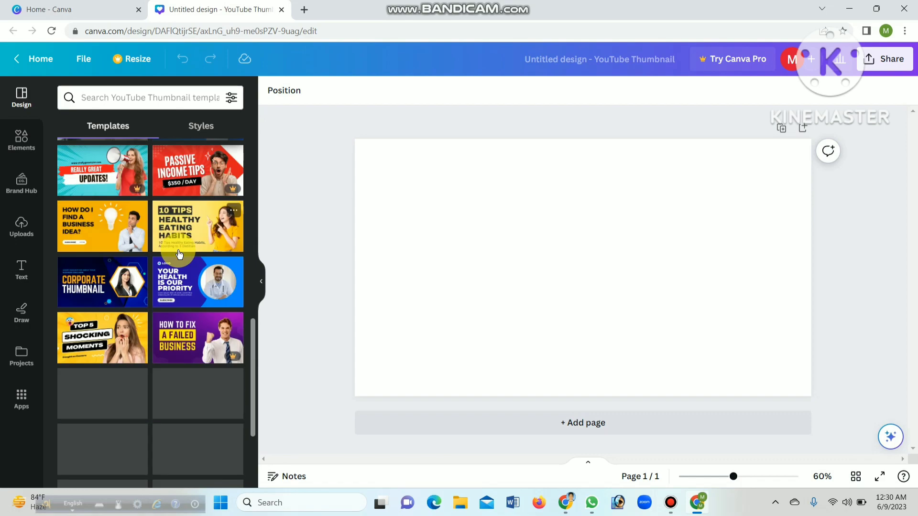
scroll(178, 251, up, 7)
scroll(179, 254, up, 4)
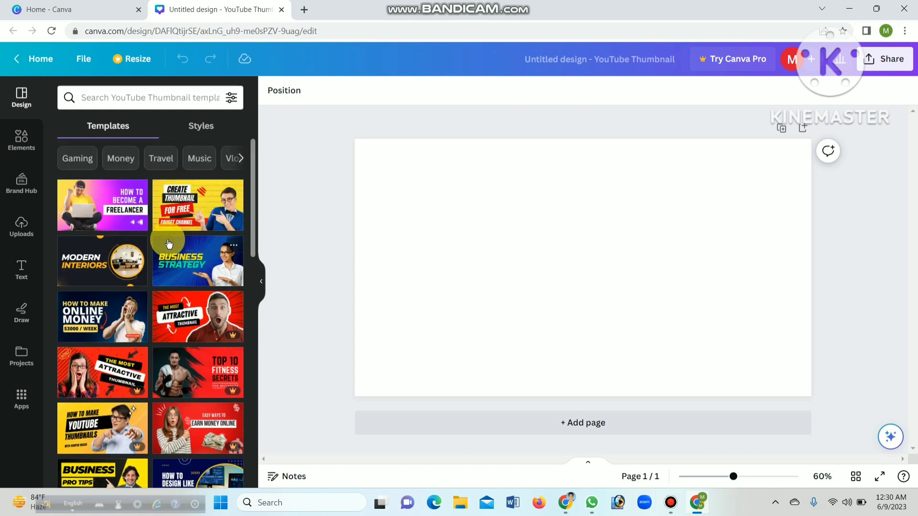
scroll(227, 293, down, 6)
scroll(196, 274, down, 6)
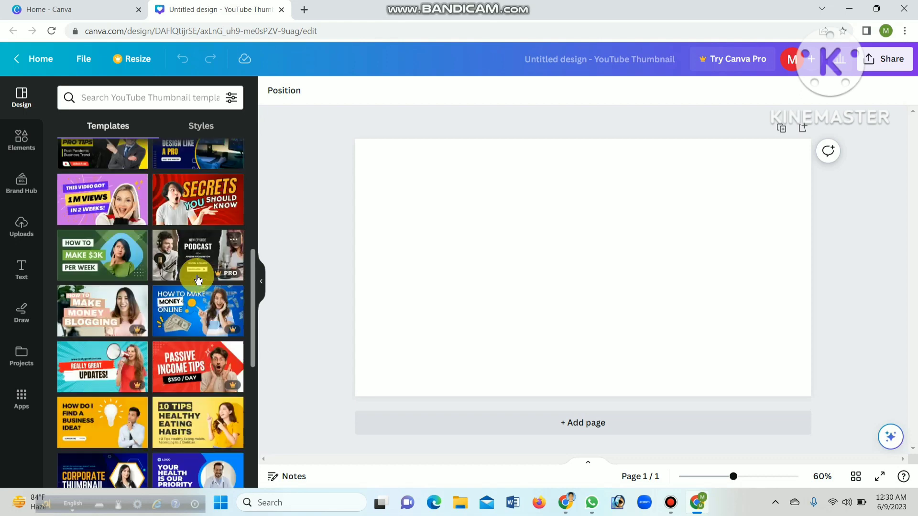
scroll(197, 275, up, 5)
scroll(197, 274, up, 3)
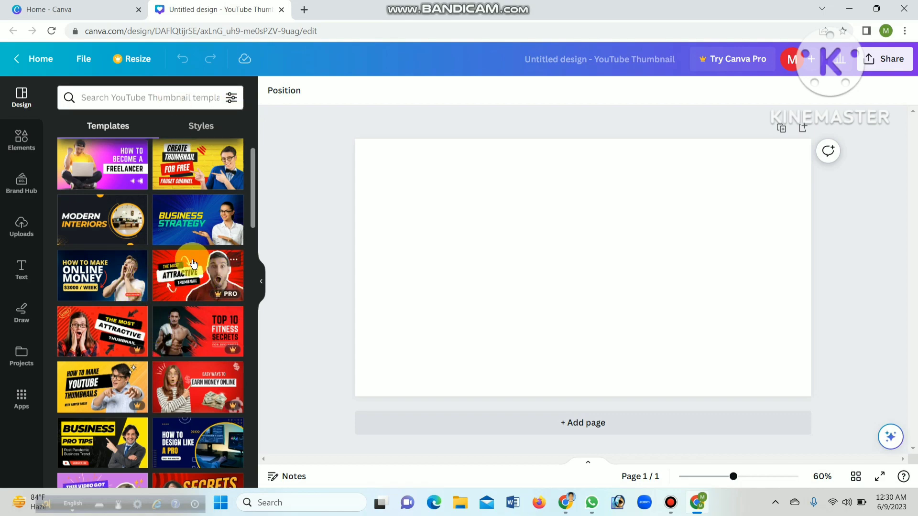
scroll(191, 273, down, 2)
scroll(194, 263, up, 2)
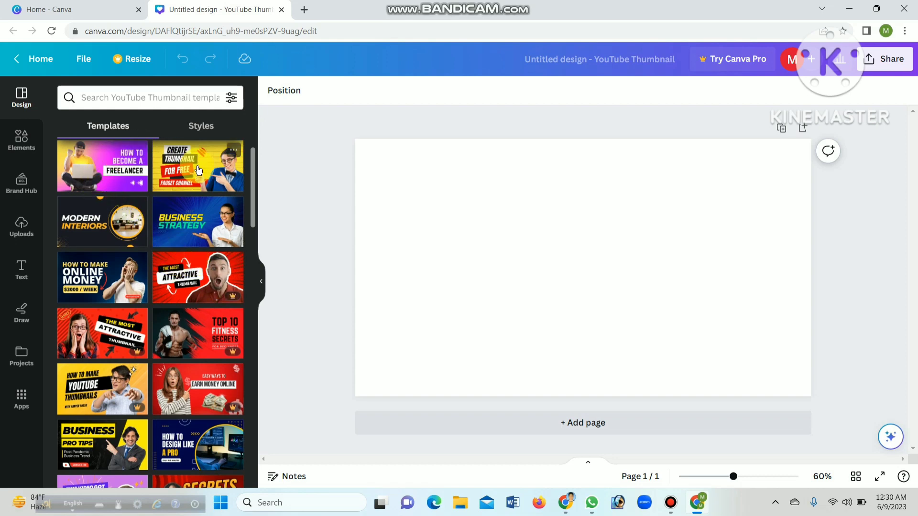
scroll(199, 170, down, 5)
scroll(182, 305, up, 4)
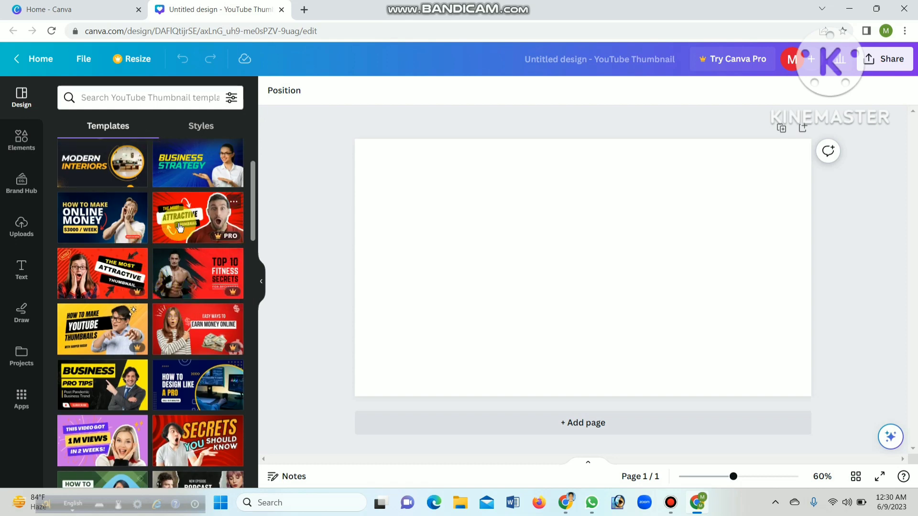
scroll(180, 227, up, 3)
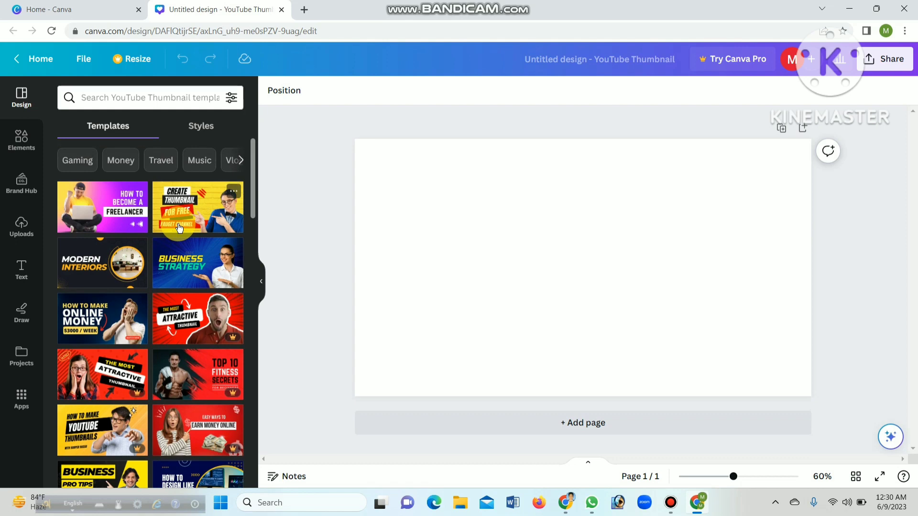
scroll(192, 287, down, 3)
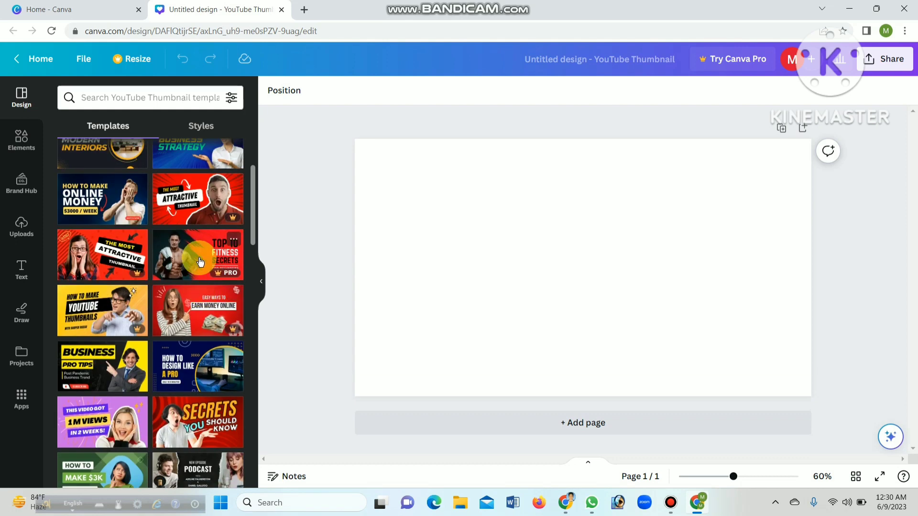
scroll(200, 261, down, 5)
scroll(182, 302, up, 6)
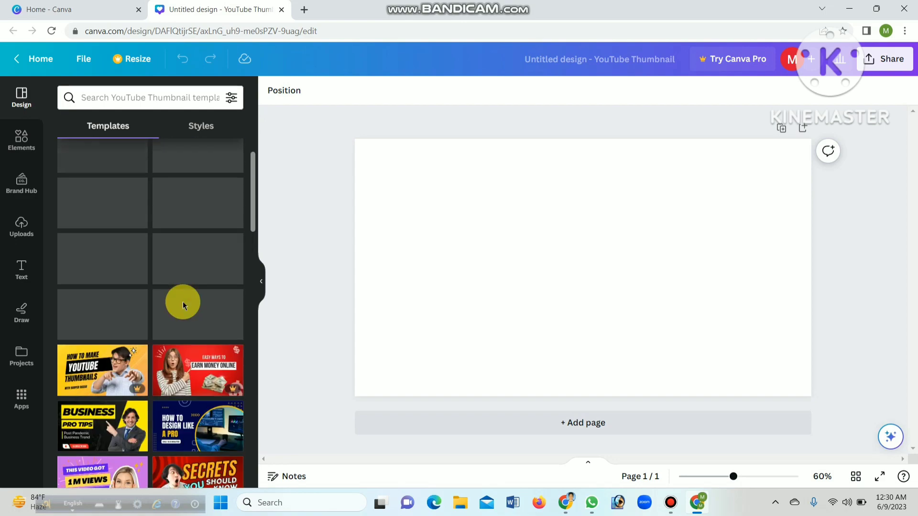
scroll(183, 303, up, 2)
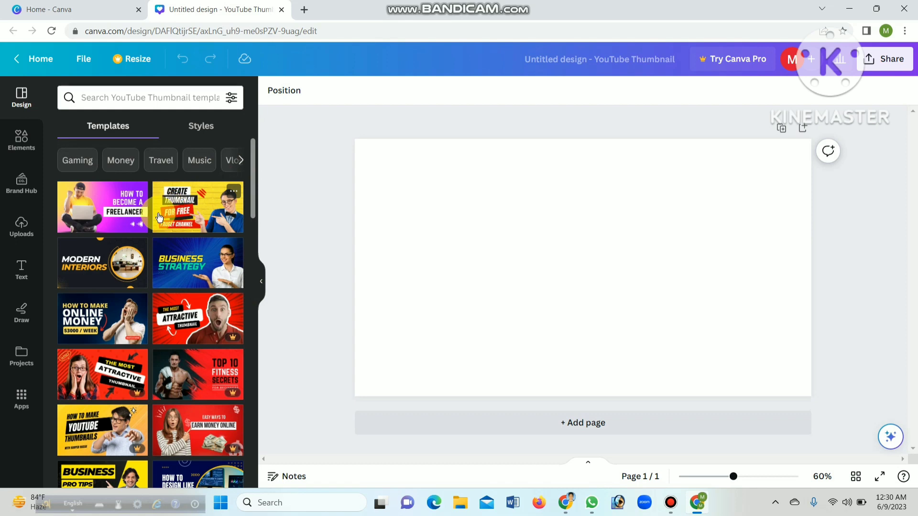
Apply the yellow "Create Thumbnail for Free" template to the page and collapse the template list
click(190, 209)
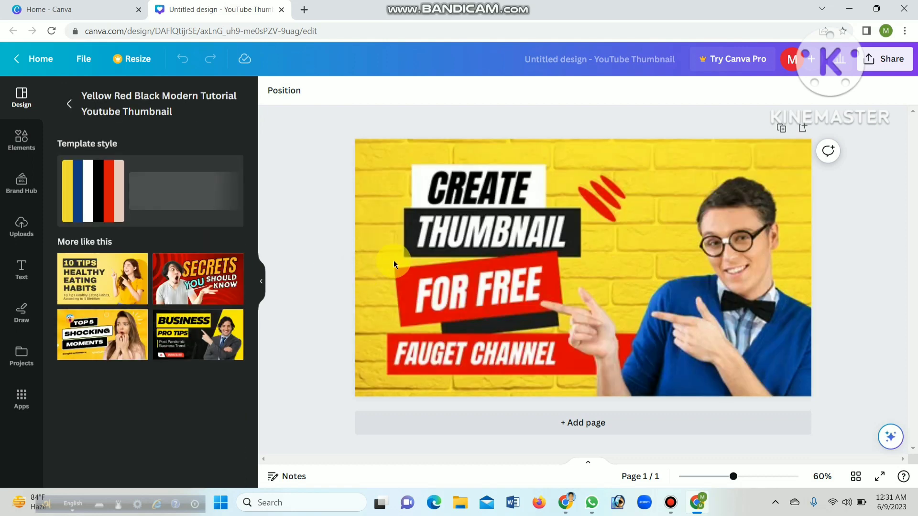
click(600, 273)
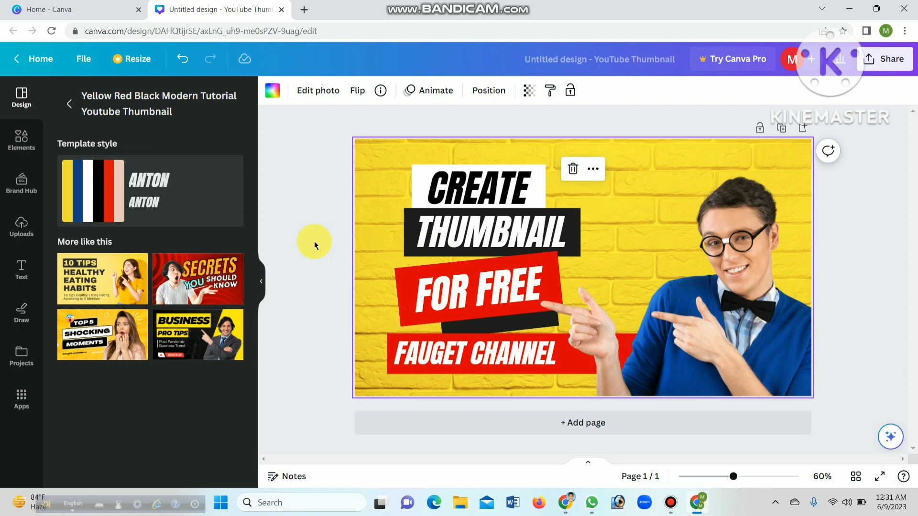
click(265, 284)
Delete the photo of the pointing man from the thumbnail
click(650, 285)
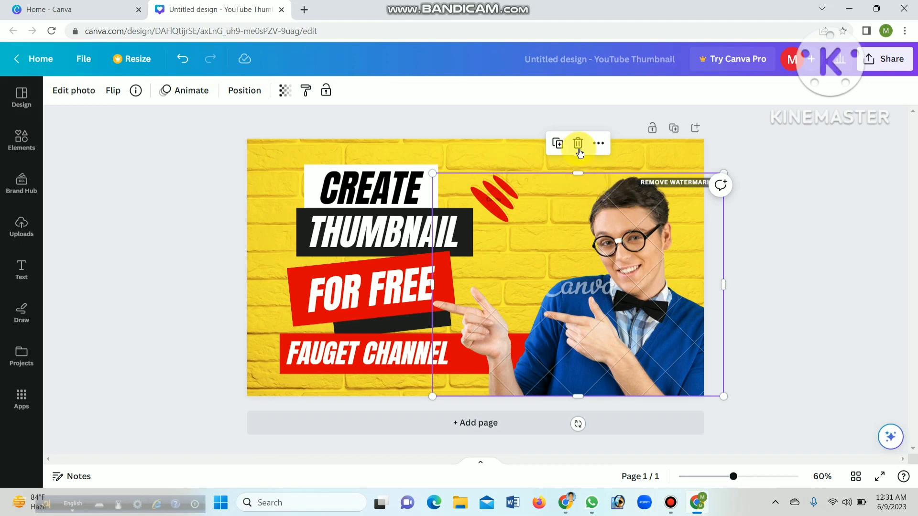
click(578, 144)
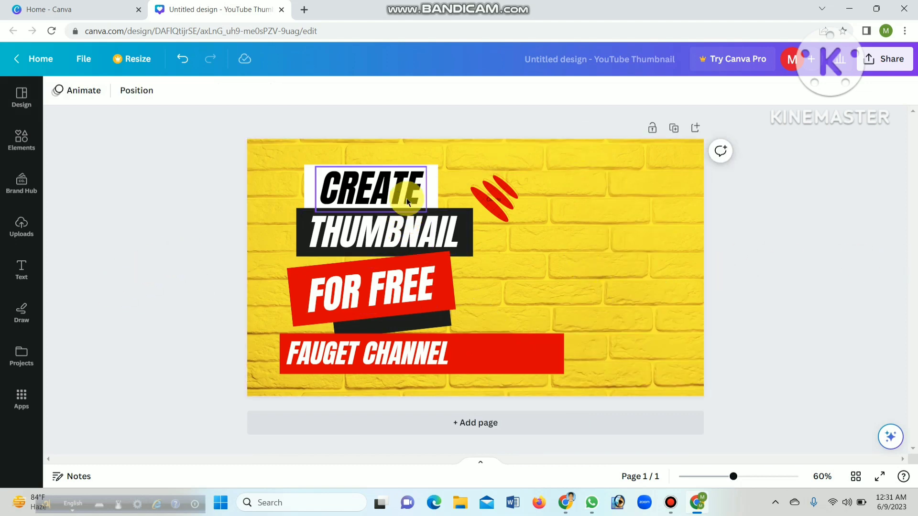
Replace the headline word "CREATE" in the white box with "HOW"
double_click(394, 182)
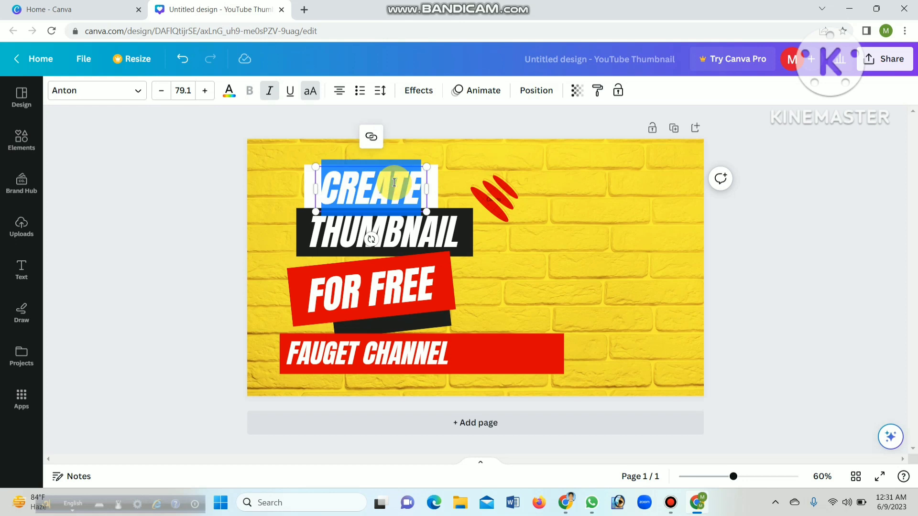
key(BackSpace)
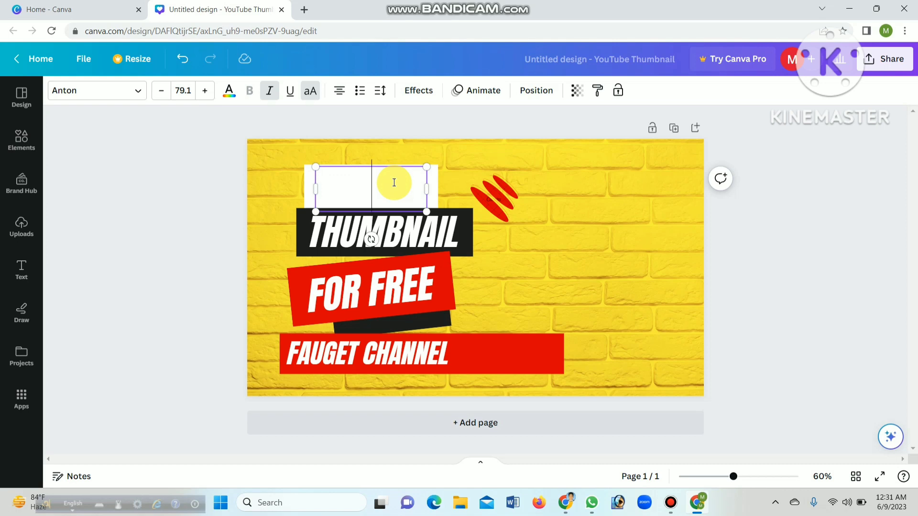
text(HOW)
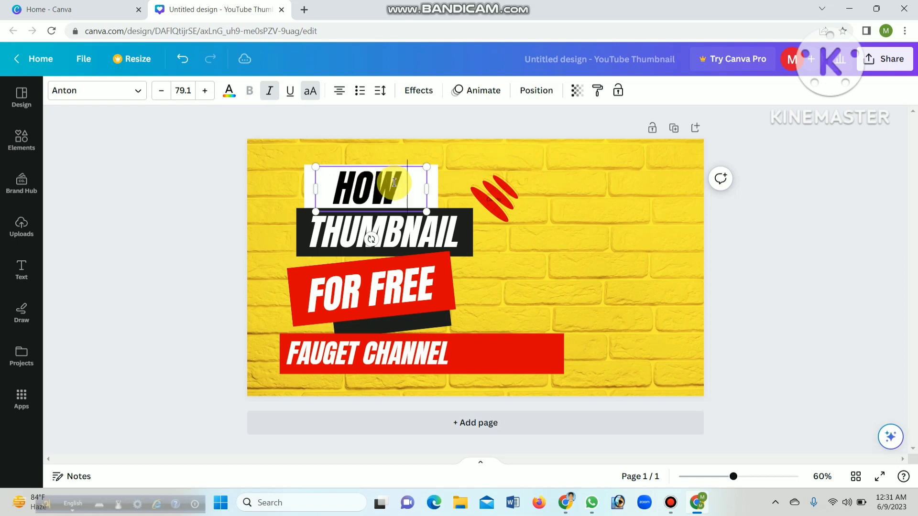
Replace the text "THUMBNAIL" in the black box with "TO CREATE"
click(330, 227)
click(330, 227)
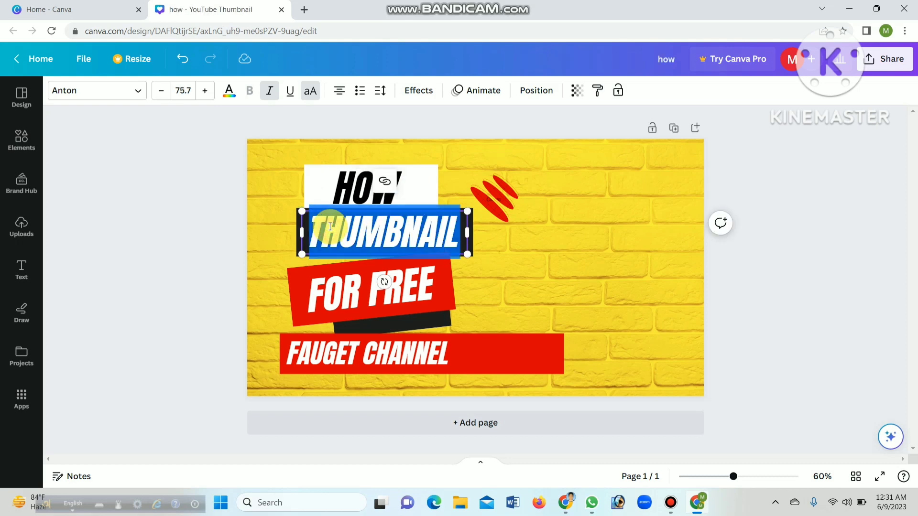
key(BackSpace)
text(TO C)
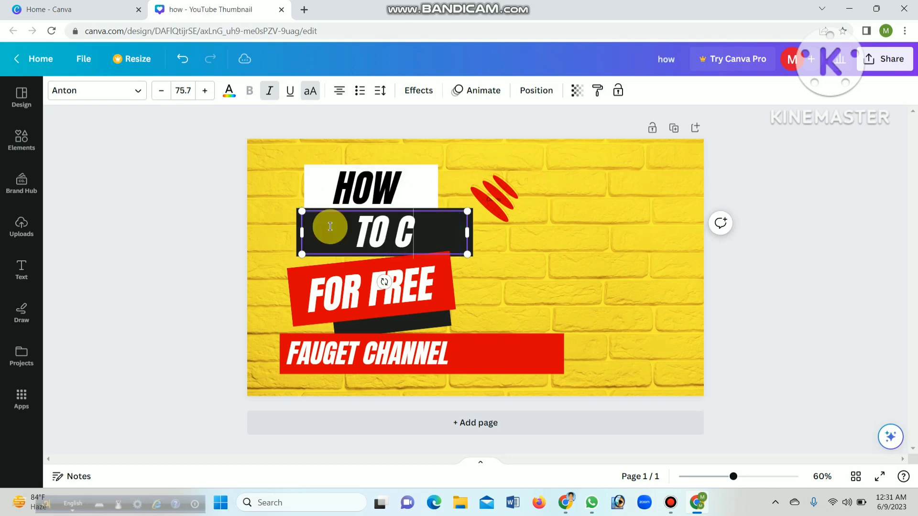
text(REATE)
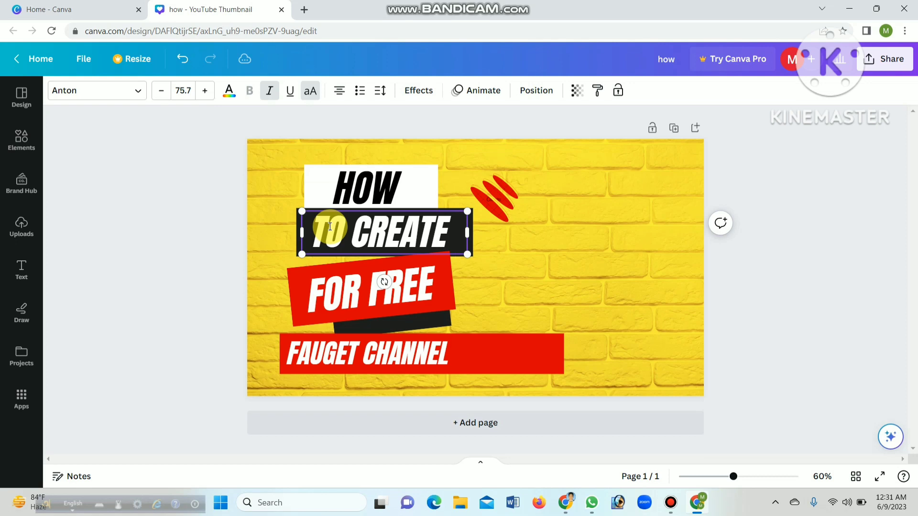
click(345, 306)
key(Delete)
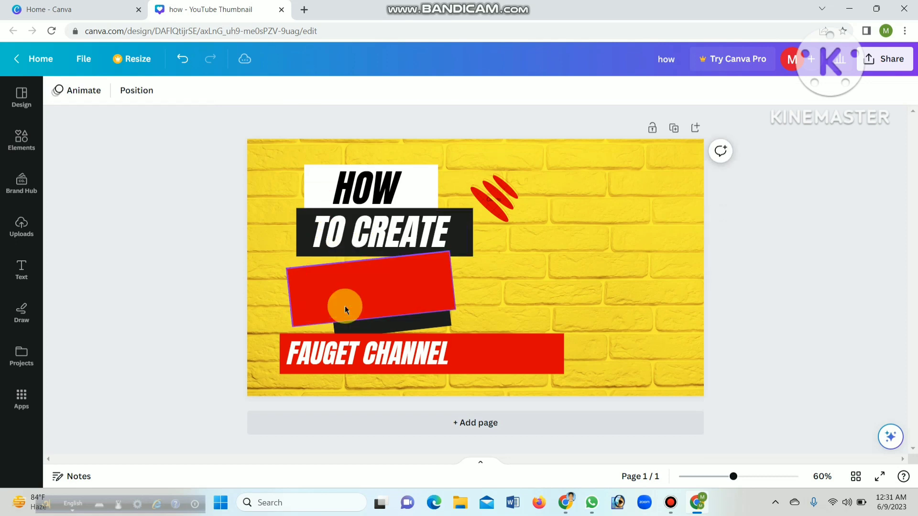
key(ctrl+z)
Replace the text "FOR FREE" in the tilted red box with "A YOUTUBE"
double_click(383, 276)
text(A)
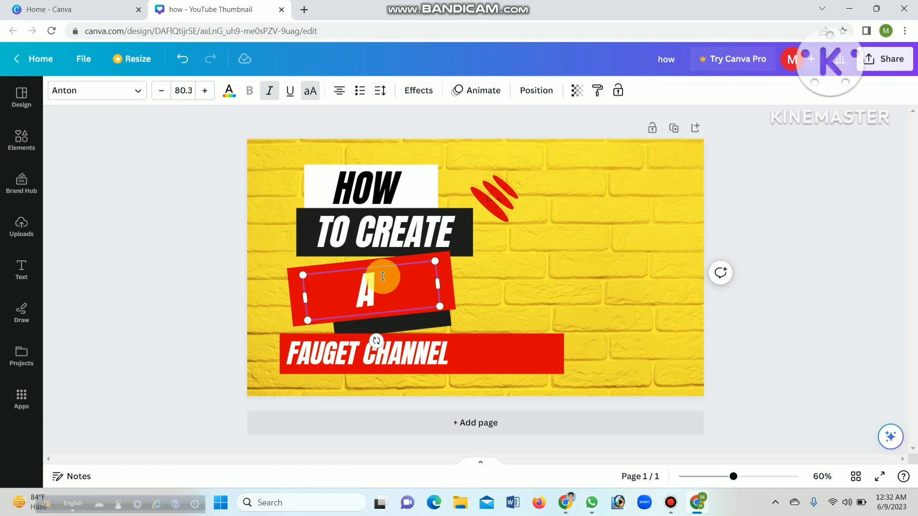
text( YOUTUBE)
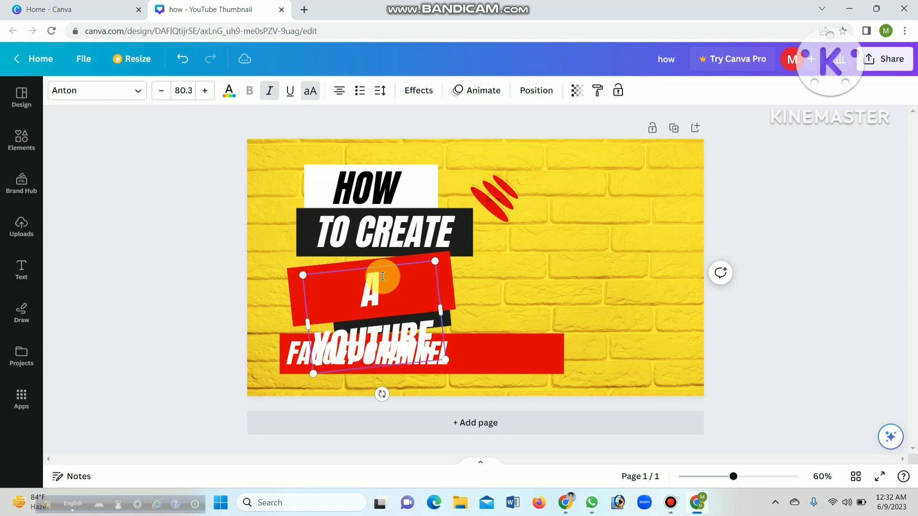
Widen the tilted "A YOUTUBE" text box so that its words fit on a single line
drag(443, 306, 475, 282)
click(436, 281)
click(498, 271)
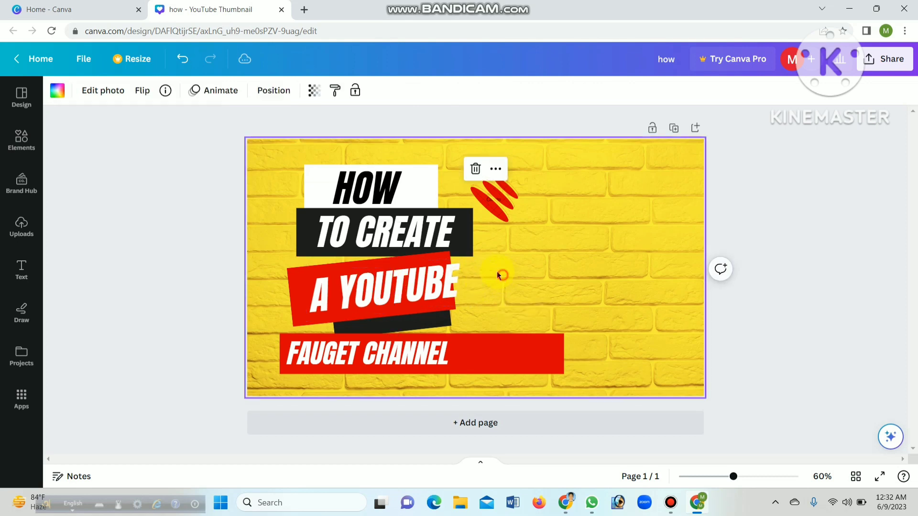
Replace the text "FAUGET CHANNEL" in the long red bar with "THUMBNAIL"
double_click(400, 361)
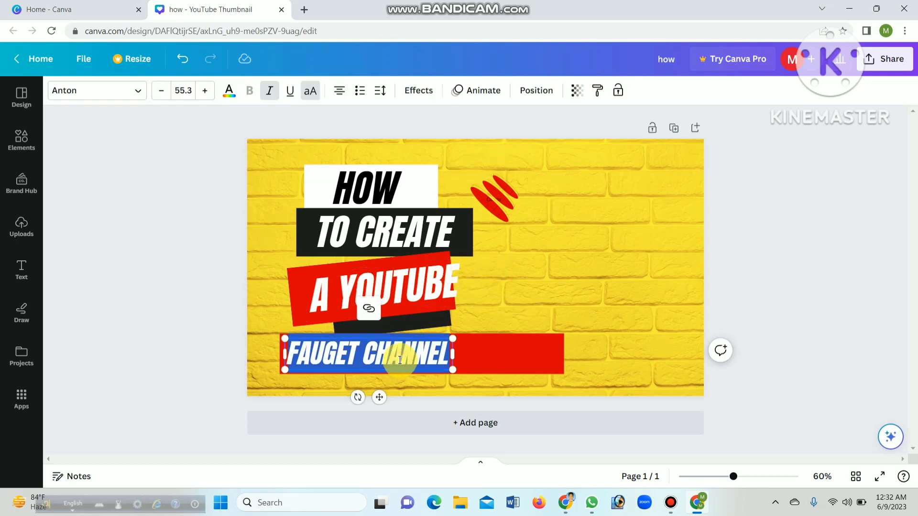
key(BackSpace)
text(THU)
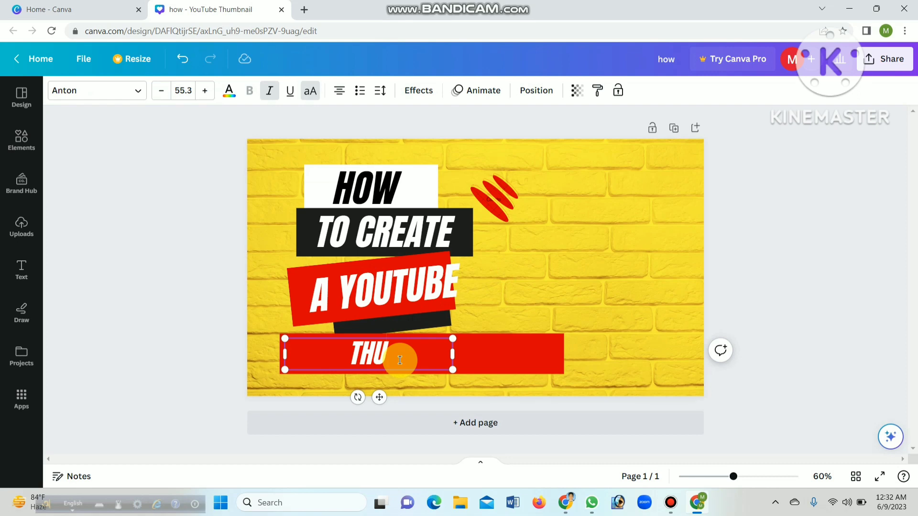
text(MBN)
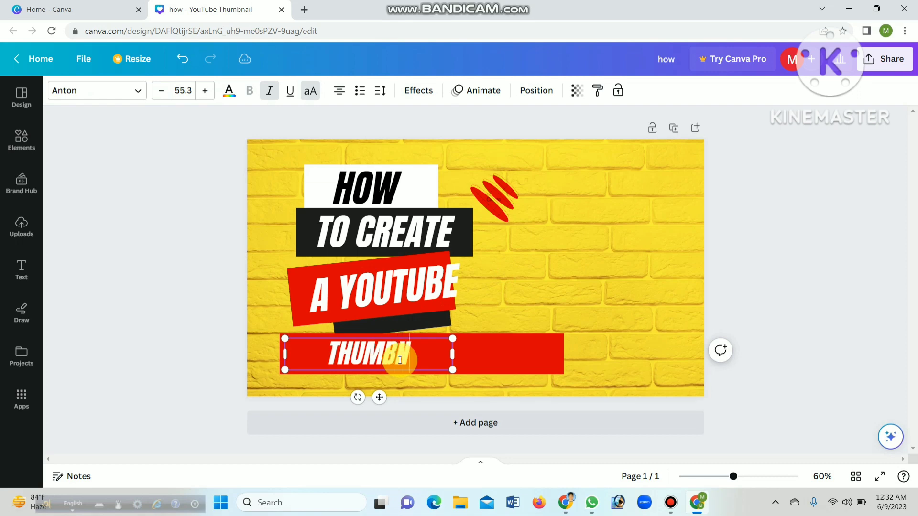
text(AILL)
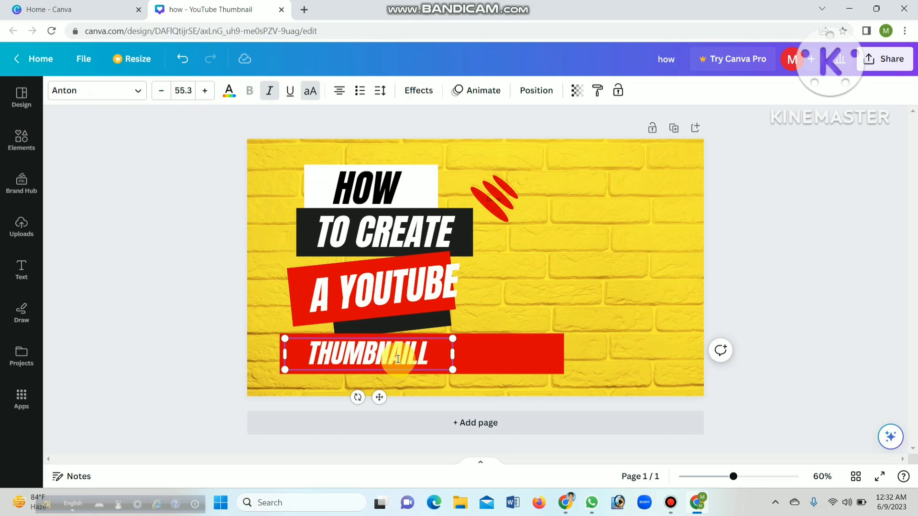
click(572, 272)
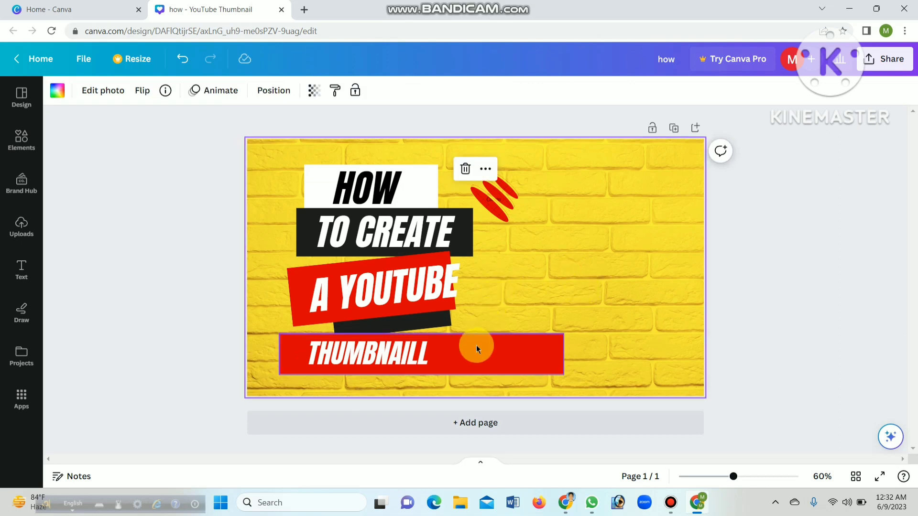
click(417, 348)
click(425, 349)
click(431, 356)
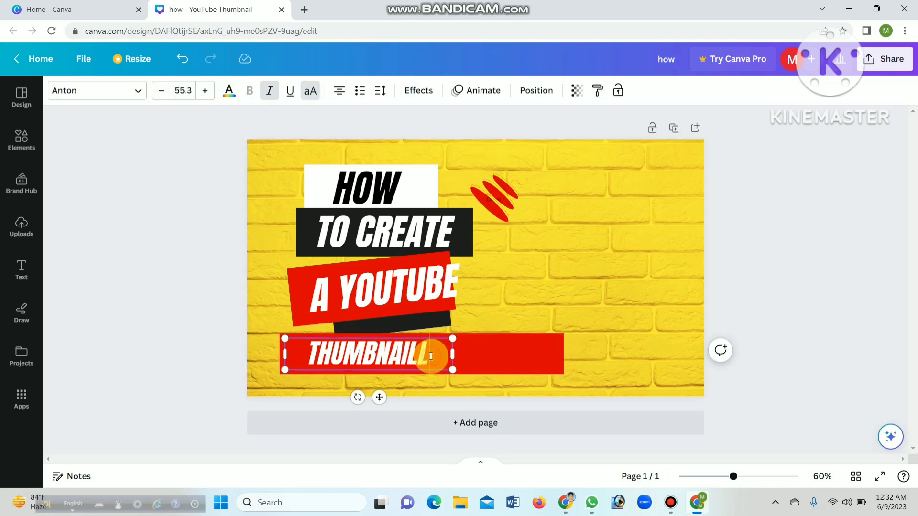
key(BackSpace)
click(478, 305)
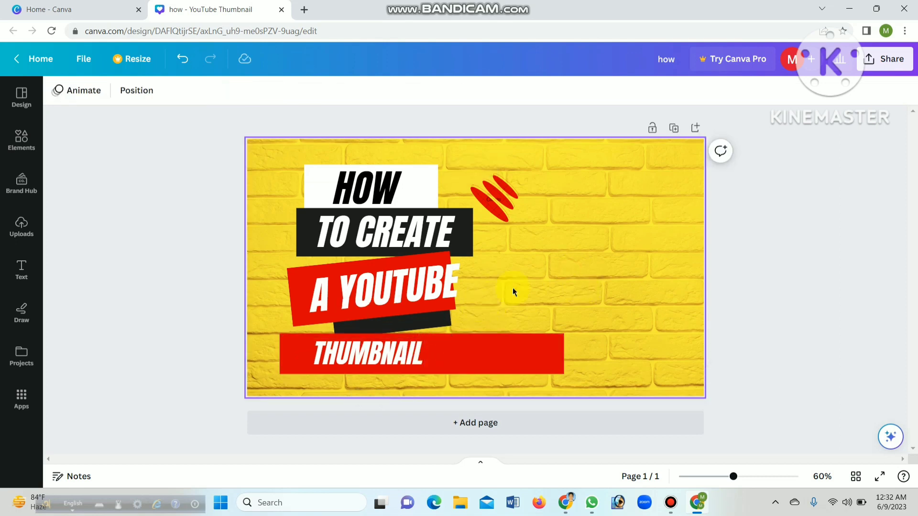
click(105, 212)
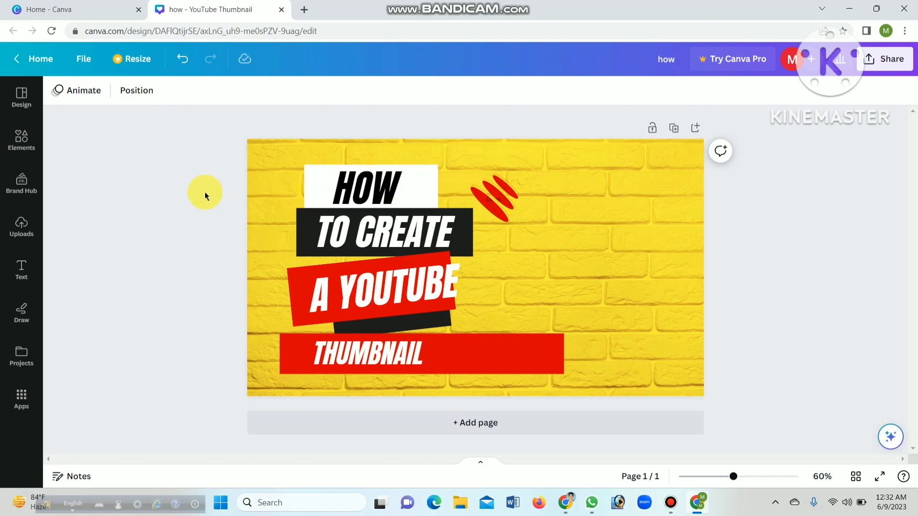
Try near-black and white as the text colour of the word "HOW"
click(380, 191)
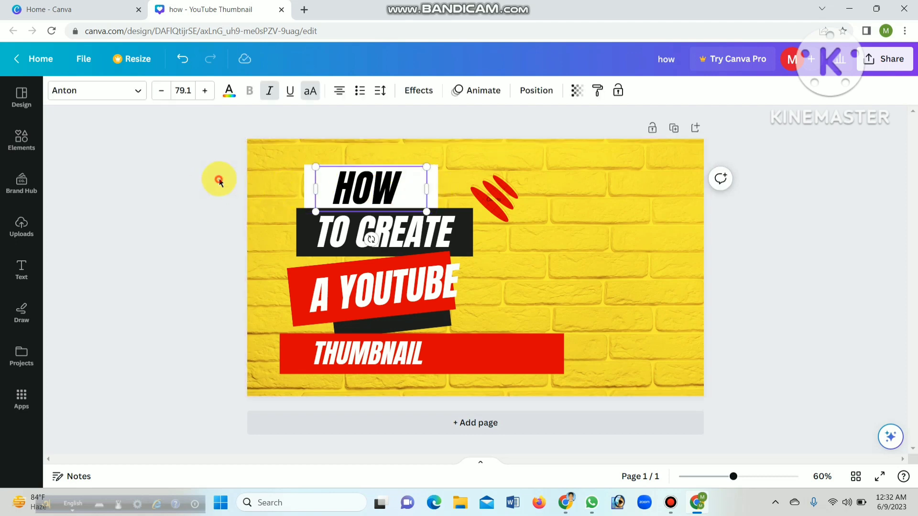
click(219, 181)
click(388, 180)
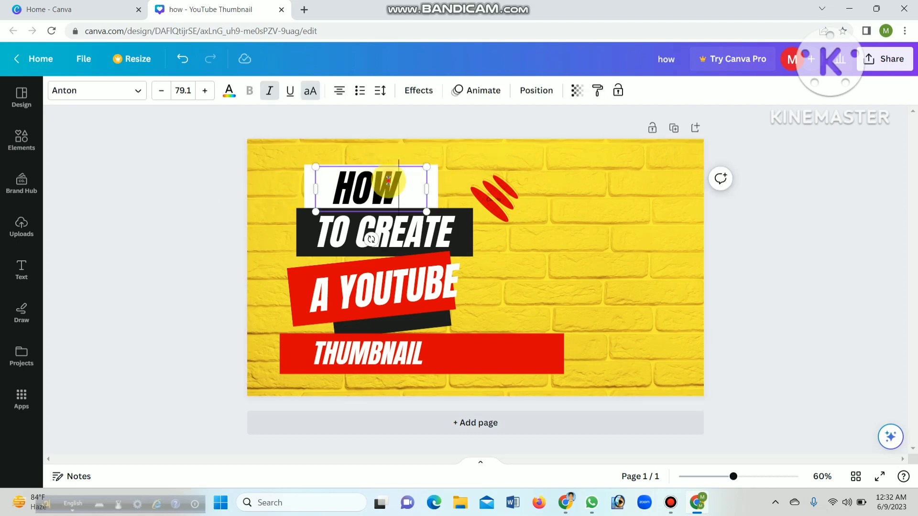
double_click(388, 181)
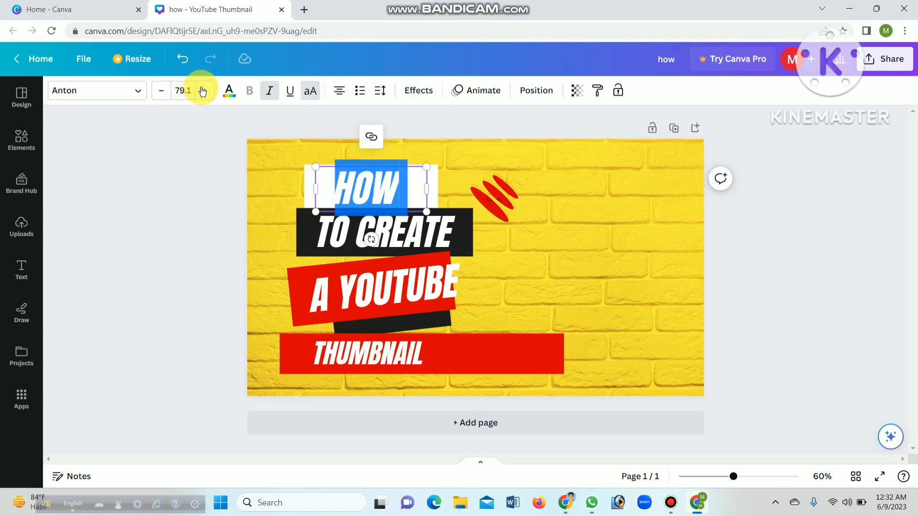
click(229, 91)
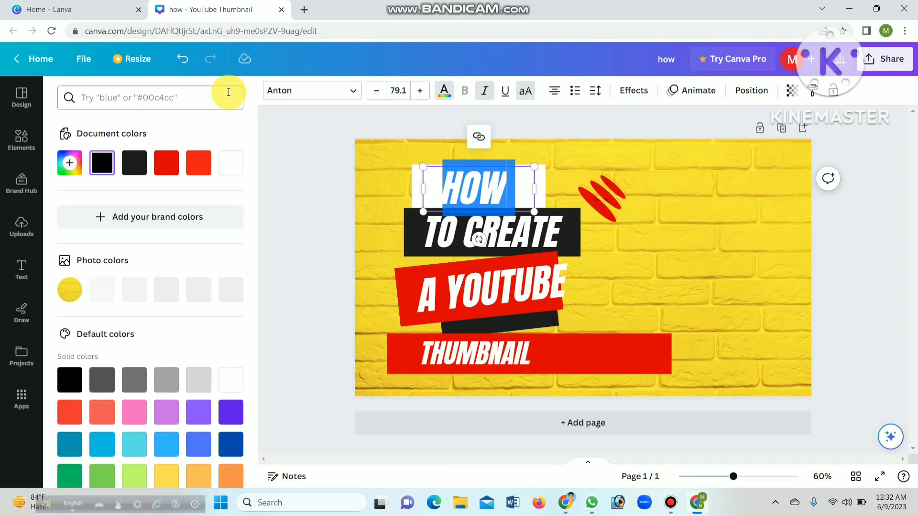
click(133, 163)
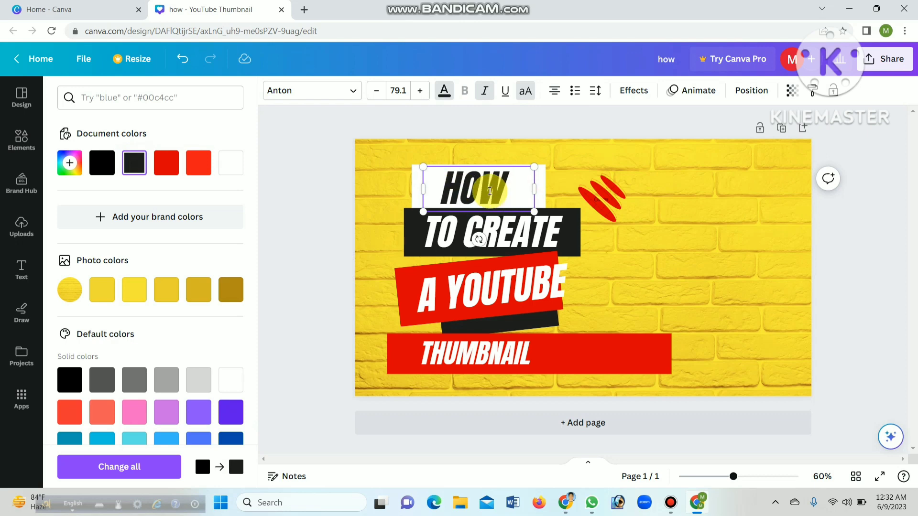
double_click(491, 191)
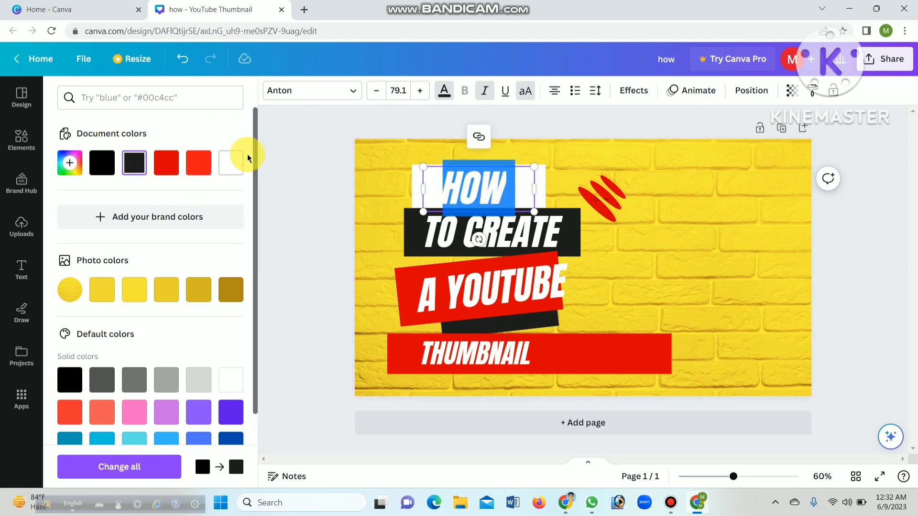
click(238, 162)
click(517, 186)
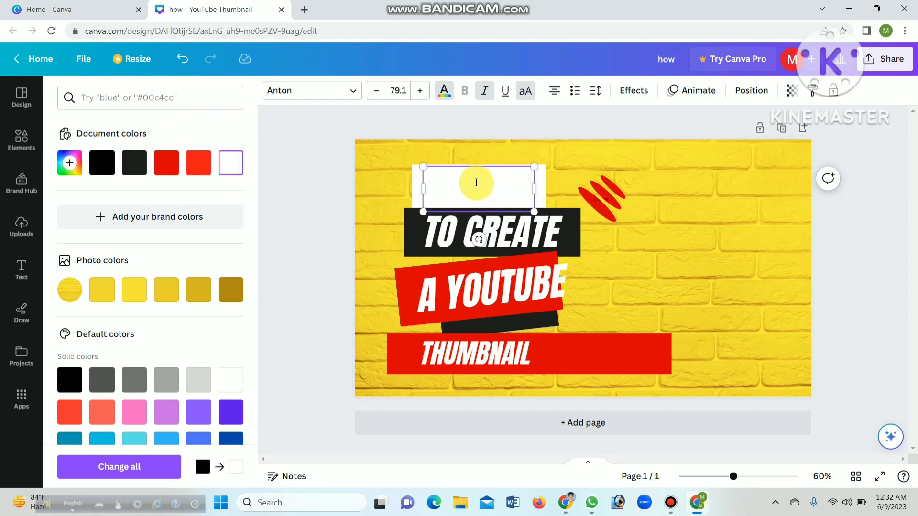
Recolour the word "HOW" with the bright red document colour
double_click(477, 182)
click(200, 165)
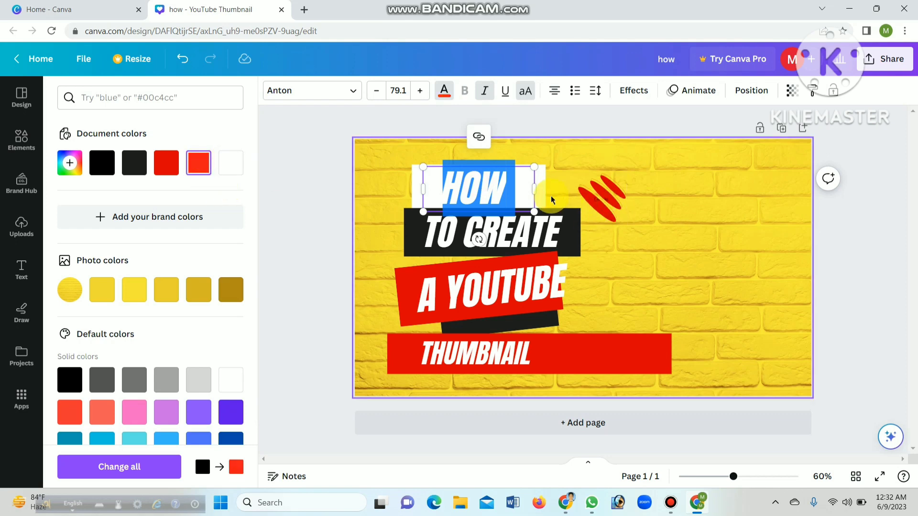
click(522, 188)
click(563, 171)
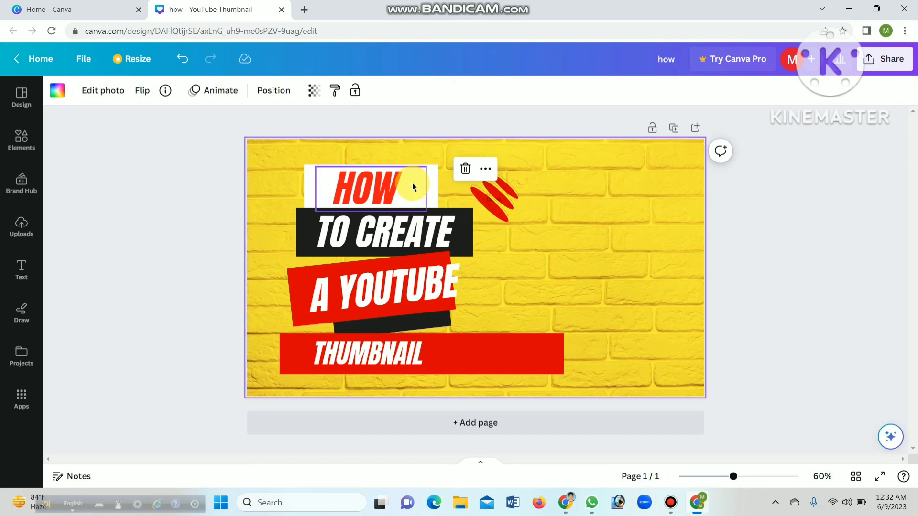
click(586, 171)
click(836, 181)
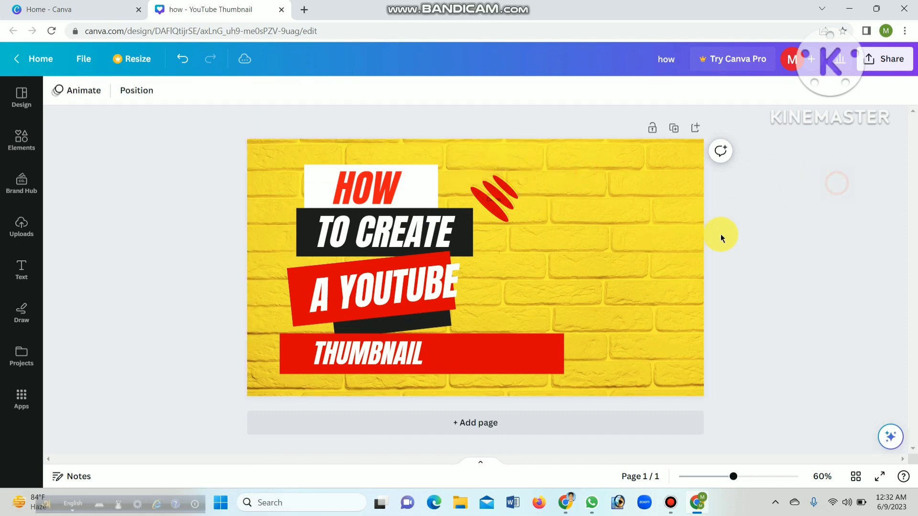
Move "HOW" with its white box and "TO CREATE" with its black box up and toward the thumbnail's left edge
click(414, 191)
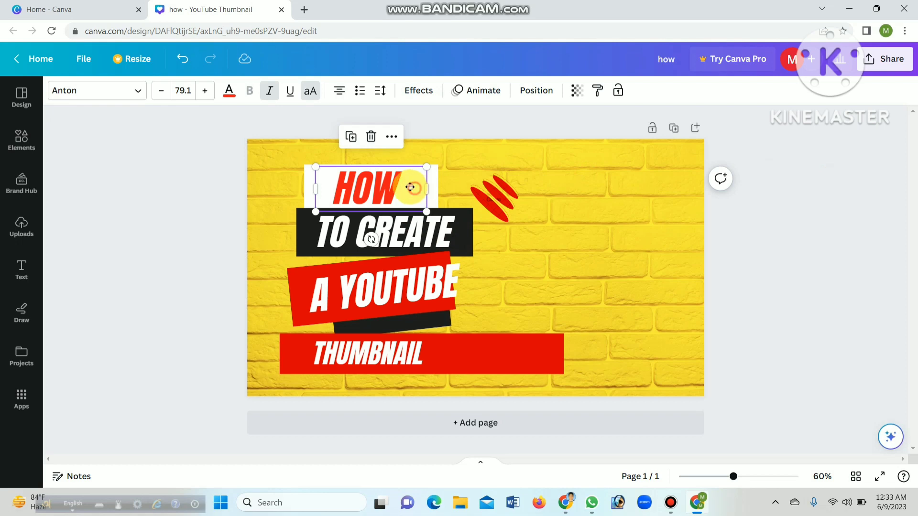
drag(410, 187, 374, 173)
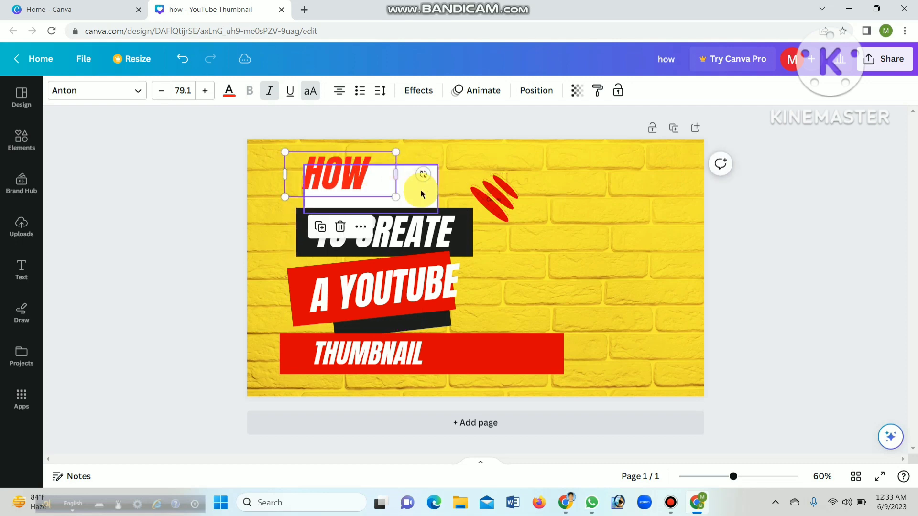
drag(421, 193, 387, 174)
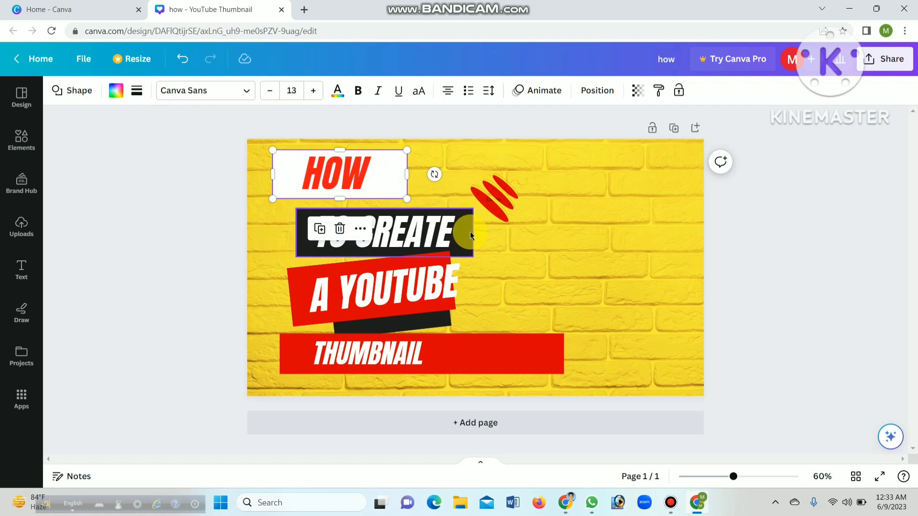
drag(470, 231, 382, 223)
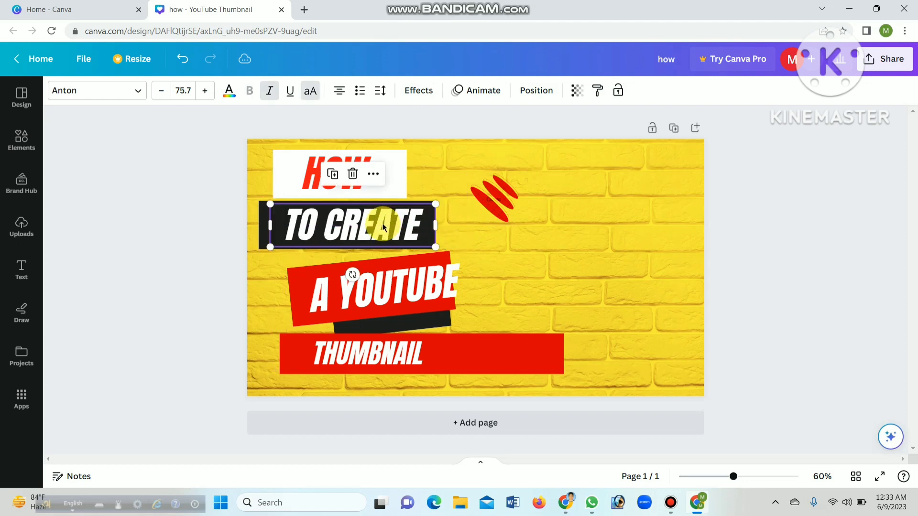
click(495, 225)
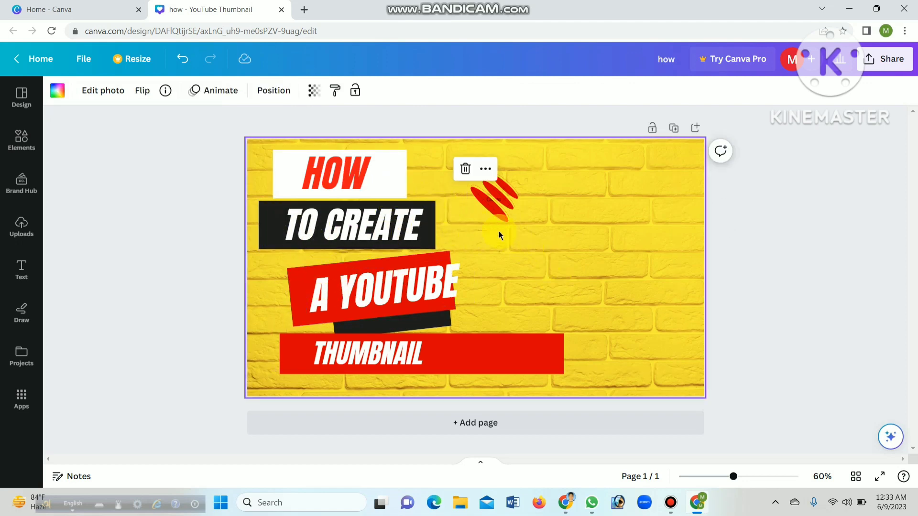
click(500, 205)
click(598, 220)
double_click(570, 228)
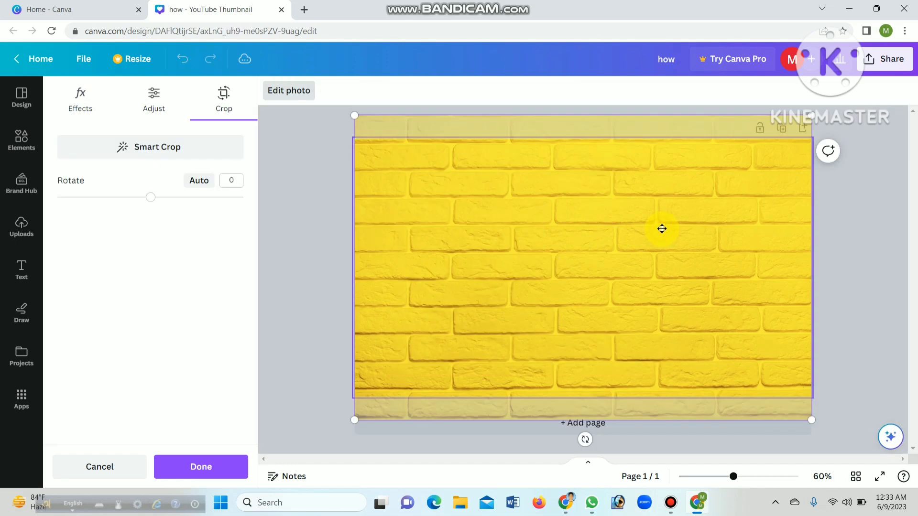
click(323, 191)
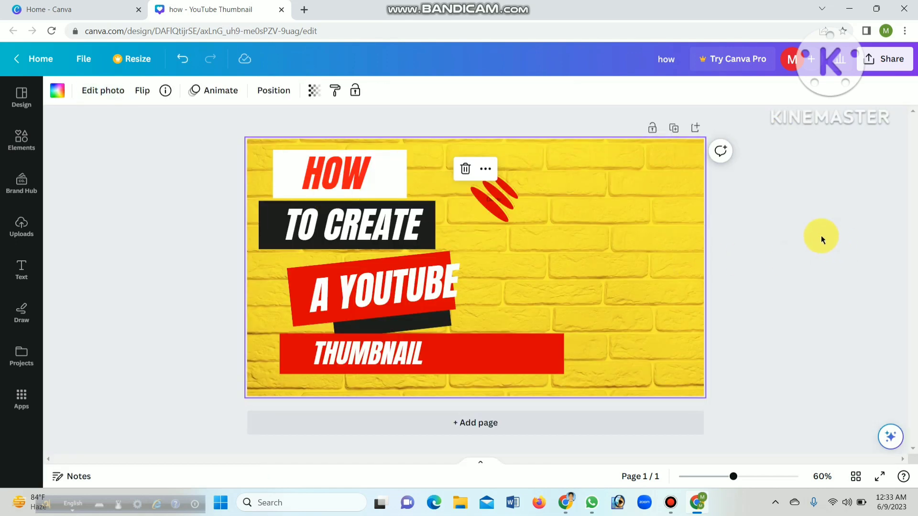
Move the tilted red box and its "A YOUTUBE" text toward the thumbnail's left edge, and delete the black strip beneath them
click(294, 302)
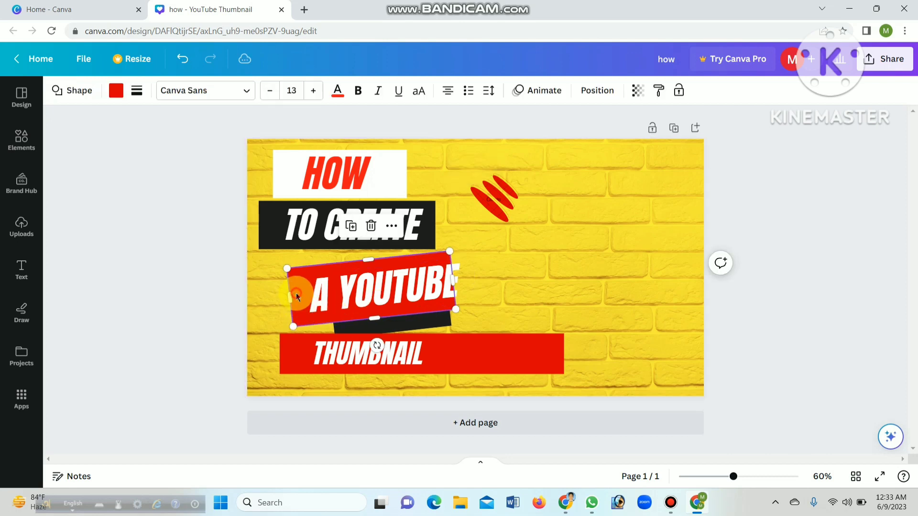
mouse_move(396, 296)
mouse_down()
mouse_move(368, 289)
mouse_move(386, 291)
mouse_up()
drag(449, 286, 395, 280)
click(426, 320)
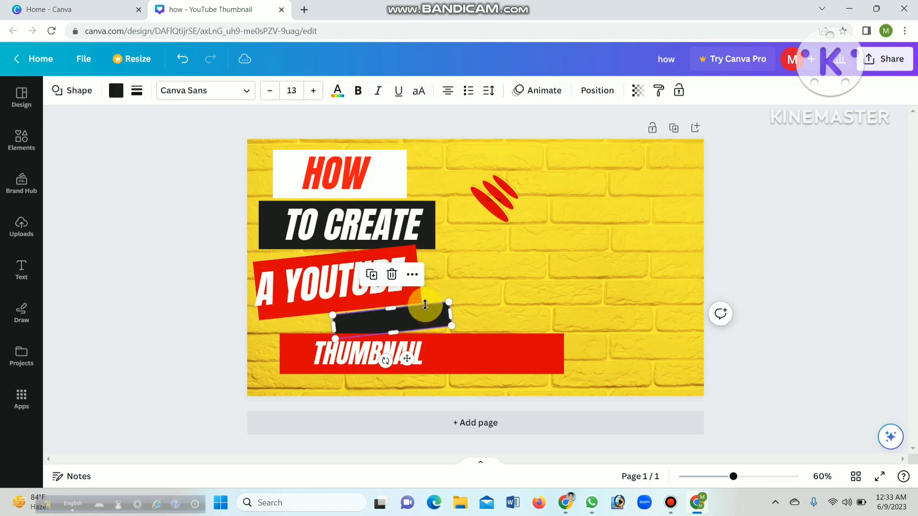
click(392, 275)
Shift the long red bar left with "THUMBNAIL" centred on it, and move the red stroke graphic closer to the "HOW" box
drag(476, 348, 448, 351)
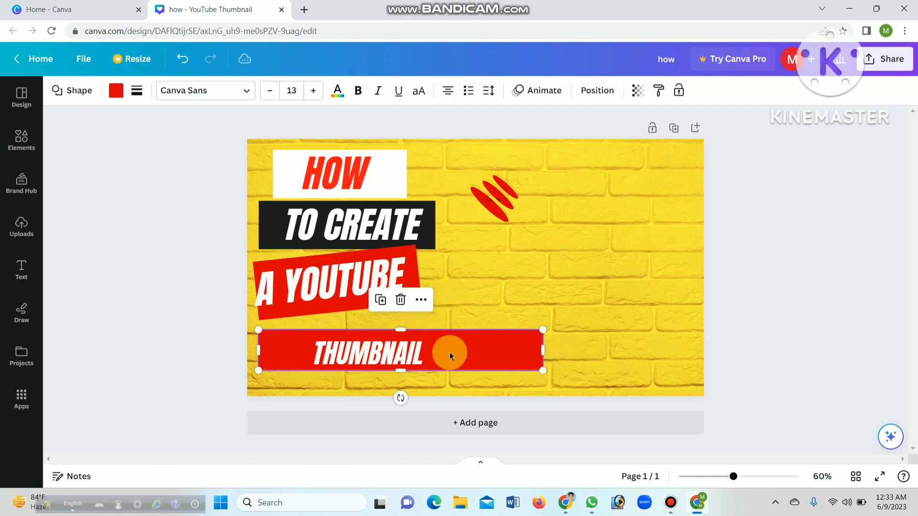
click(409, 349)
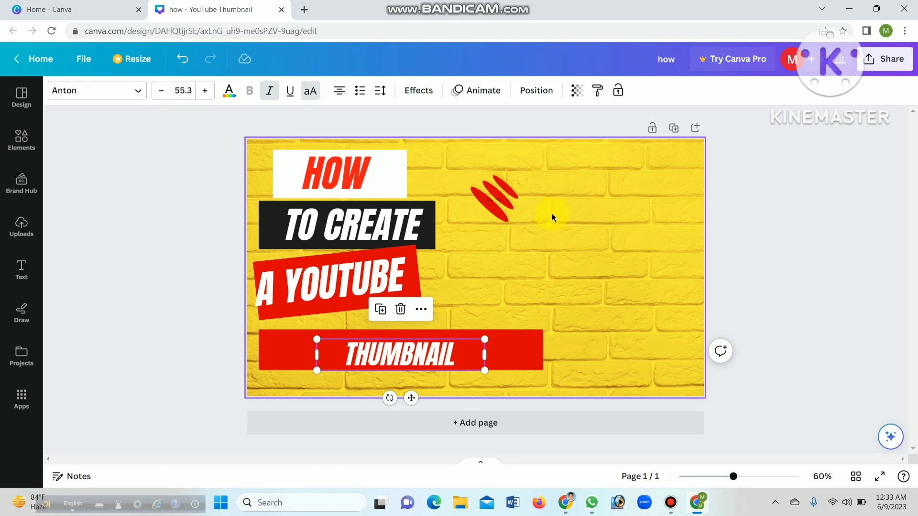
click(506, 194)
drag(506, 195, 484, 185)
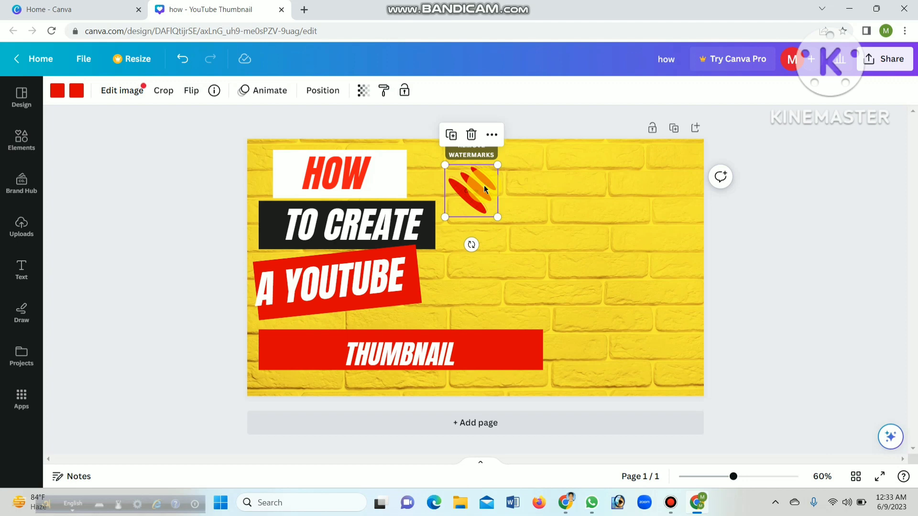
click(767, 217)
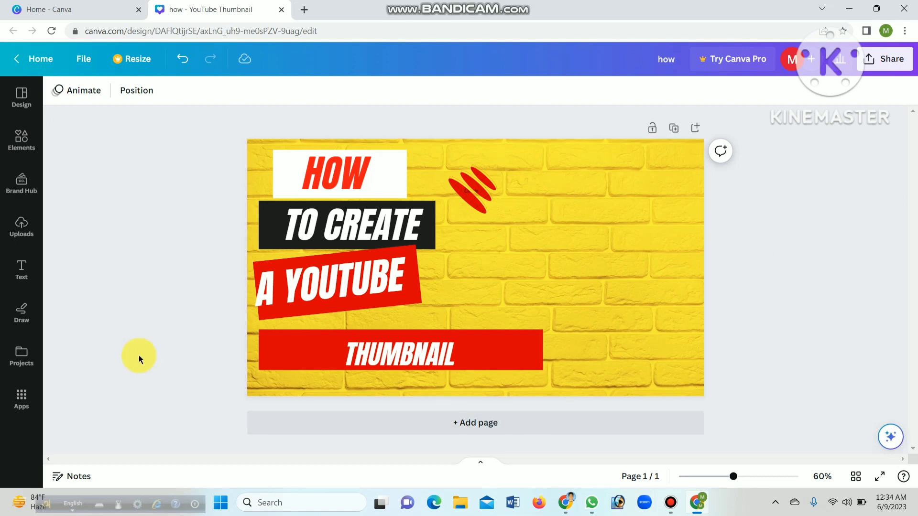
Import the portrait photo 1010 from the Saved Pictures folder and place it on the thumbnail's empty right side
click(458, 502)
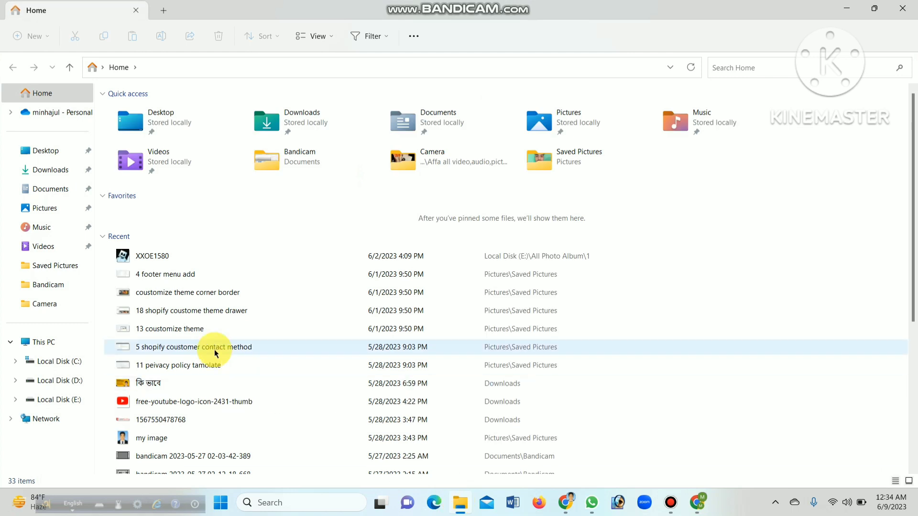
click(66, 208)
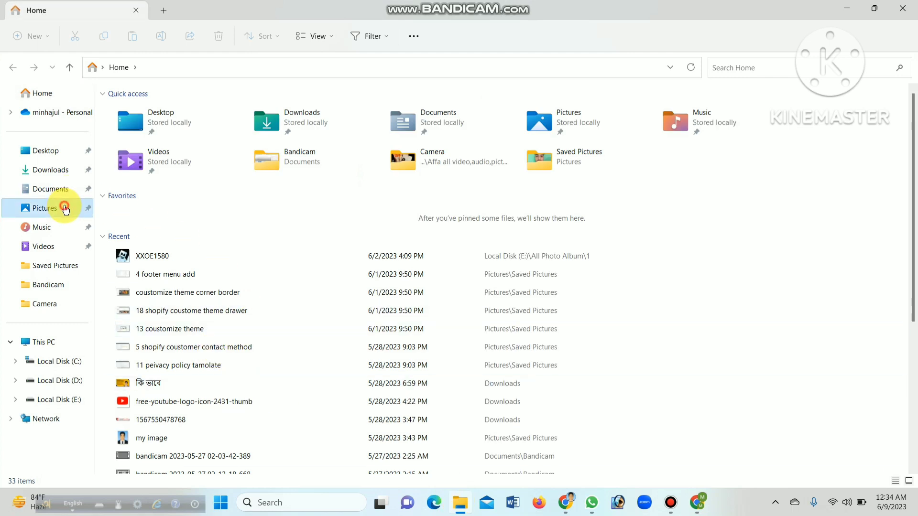
click(228, 110)
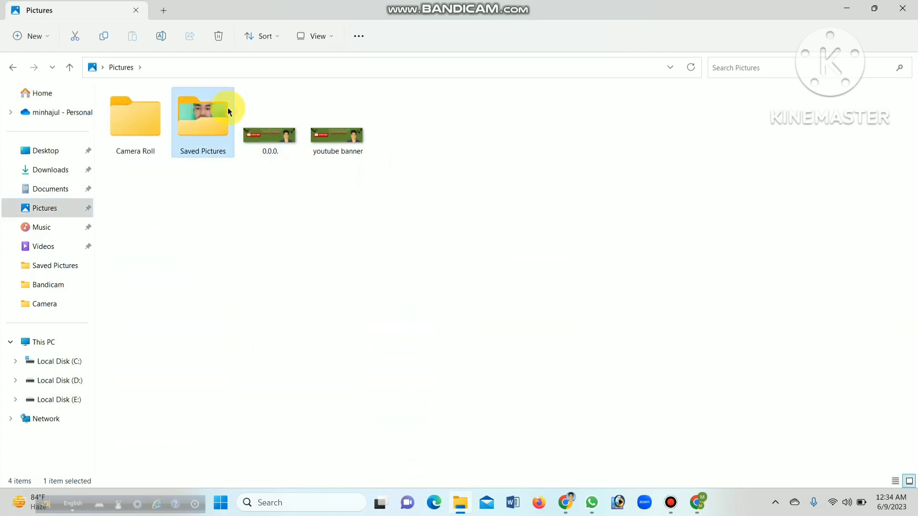
double_click(215, 110)
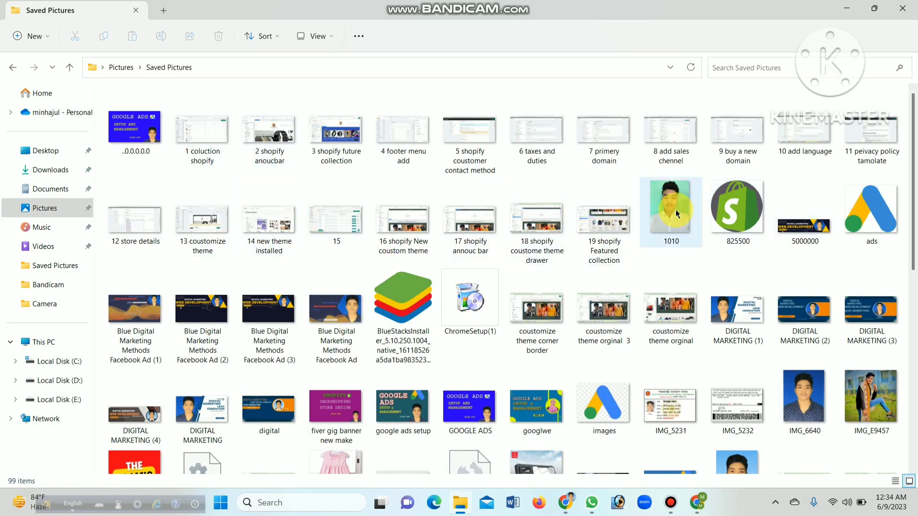
drag(676, 205, 651, 297)
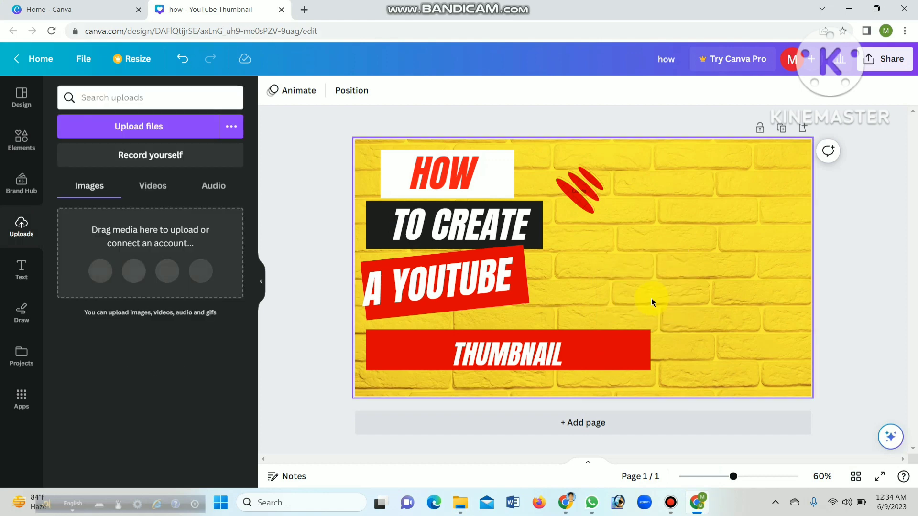
drag(580, 257, 717, 266)
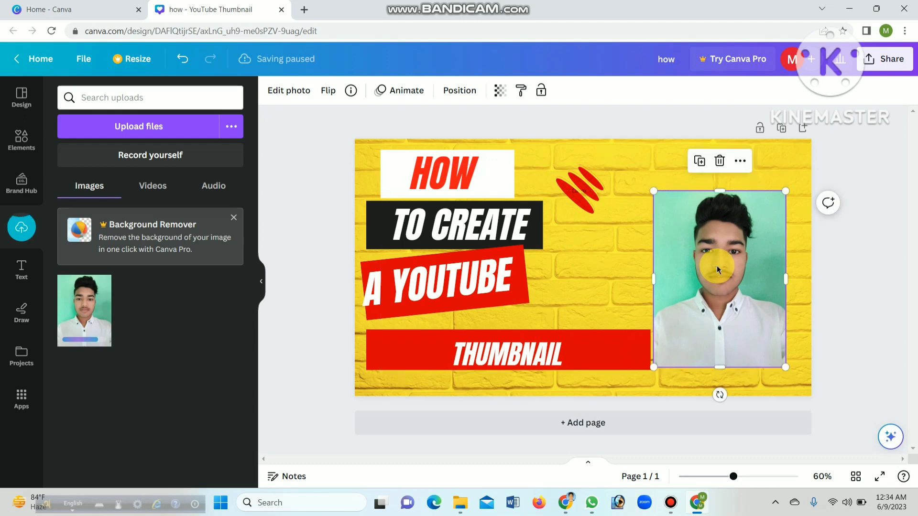
click(889, 253)
click(745, 277)
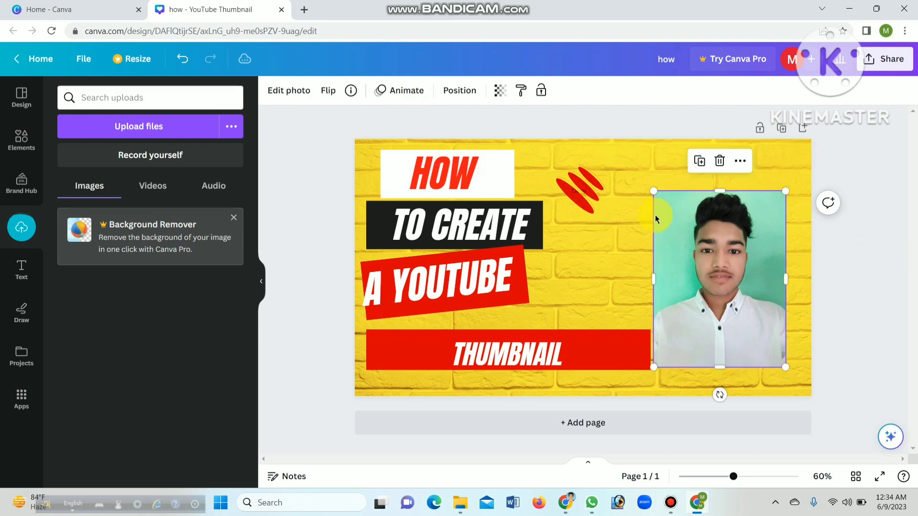
Try a slightly smaller, tighter-cropped version of the portrait photo higher on the thumbnail, and delete it from the design
drag(655, 192, 668, 212)
mouse_move(724, 210)
mouse_down()
mouse_move(722, 177)
mouse_move(732, 257)
mouse_move(733, 207)
mouse_up()
drag(785, 289, 794, 287)
drag(733, 206, 731, 201)
drag(669, 284, 666, 283)
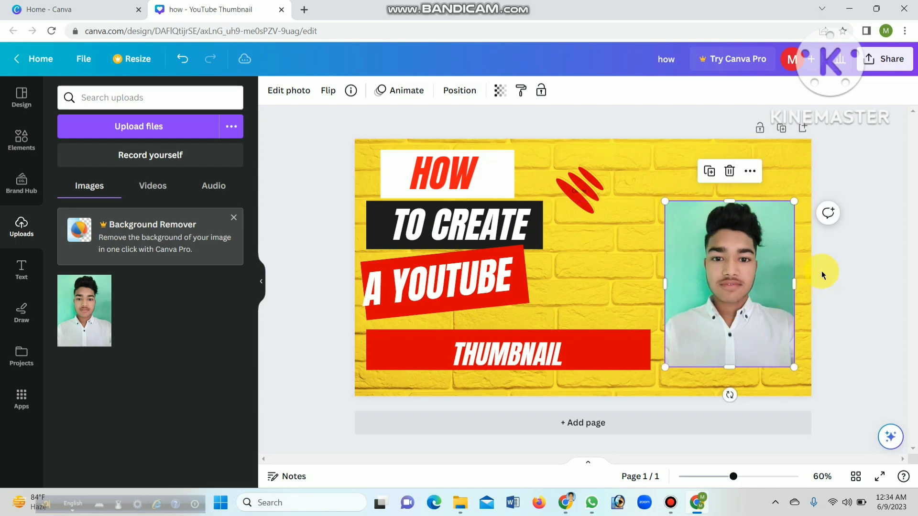
click(837, 262)
drag(745, 300, 728, 289)
click(840, 253)
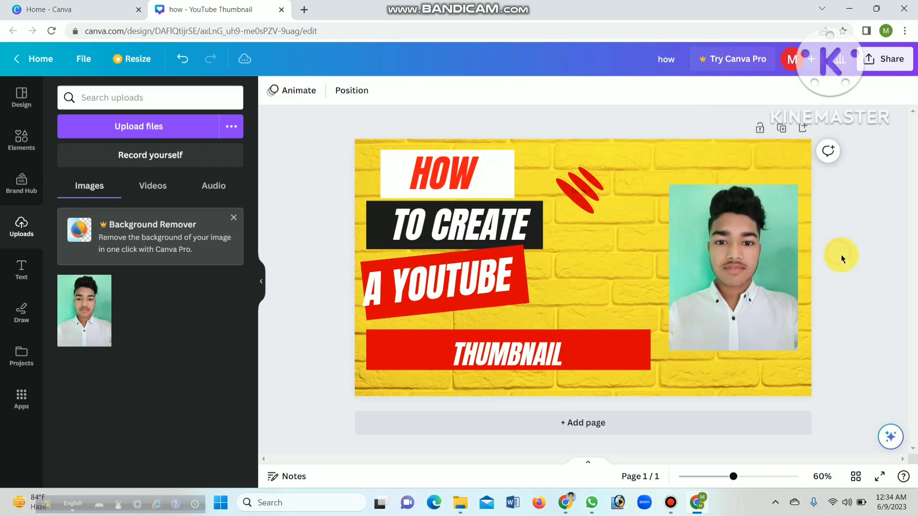
click(744, 259)
click(733, 158)
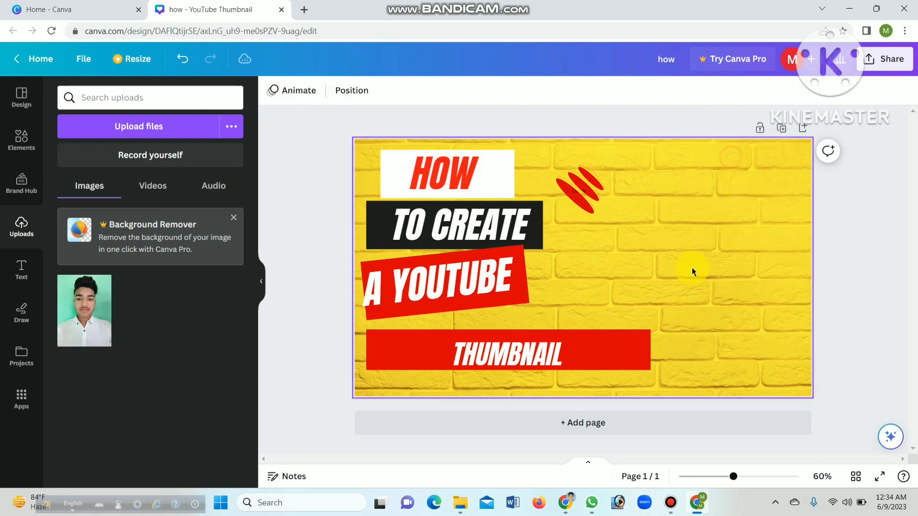
Bring the cut-out photo IMG_E9457-removebg-preview from the Downloads folder into the thumbnail
click(443, 474)
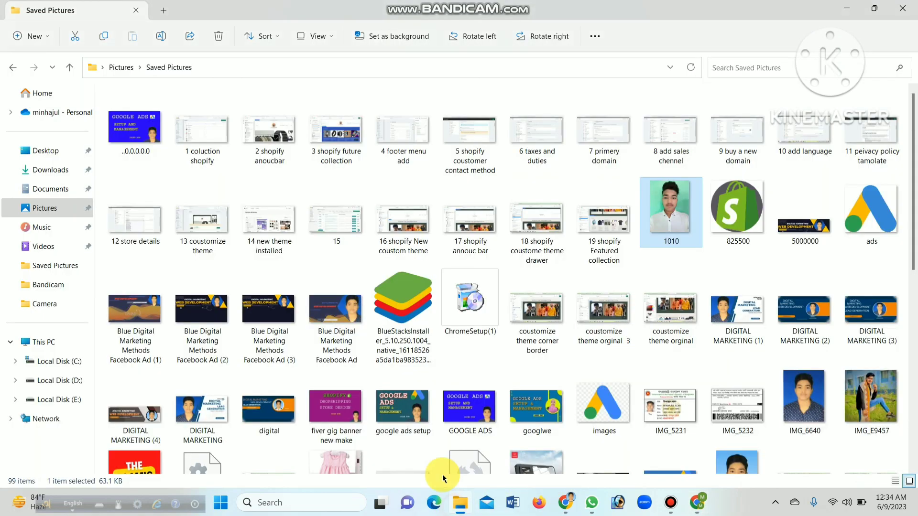
click(76, 198)
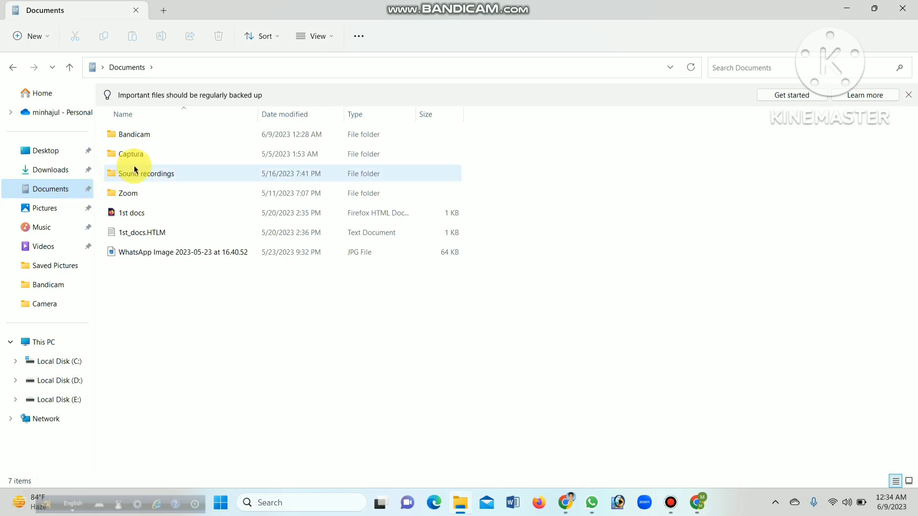
click(66, 175)
scroll(199, 190, down, 5)
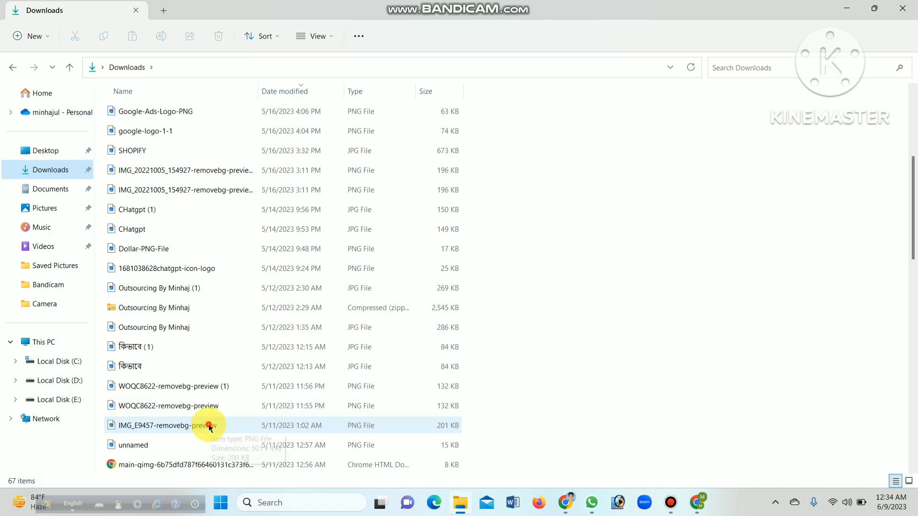
double_click(249, 427)
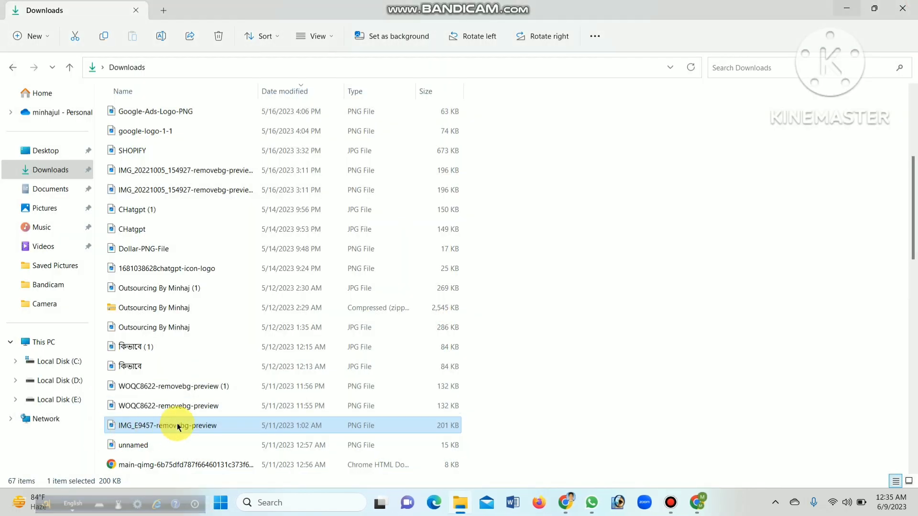
drag(178, 427, 686, 234)
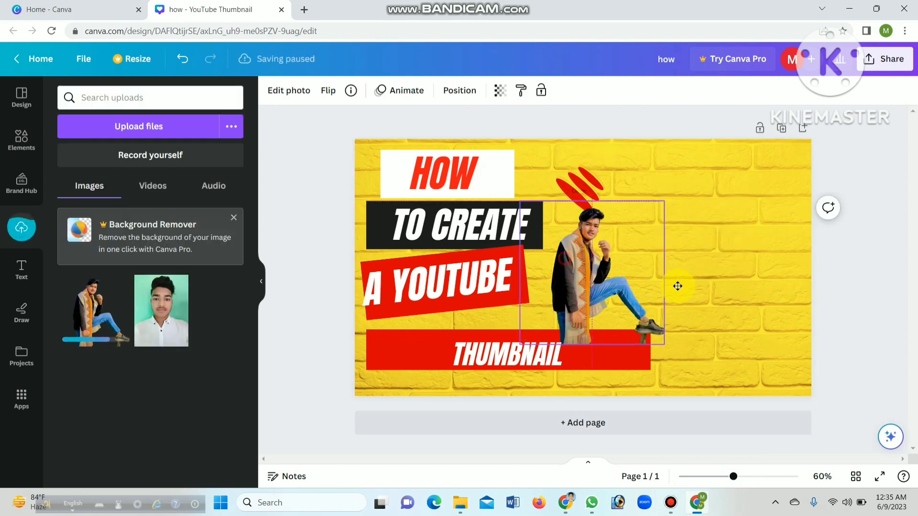
Move the seated cut-out photo to the thumbnail's lower right corner and enlarge it until its lower part runs off the page
drag(678, 286, 794, 296)
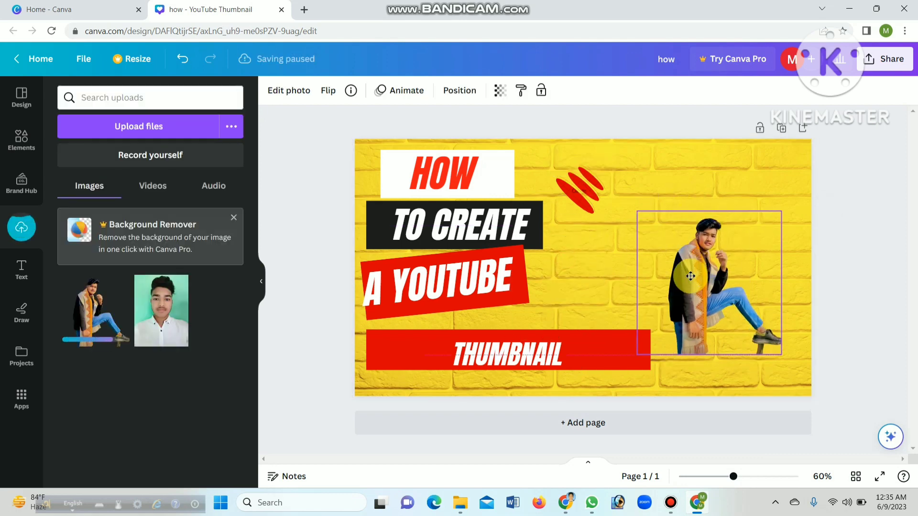
click(855, 232)
click(698, 283)
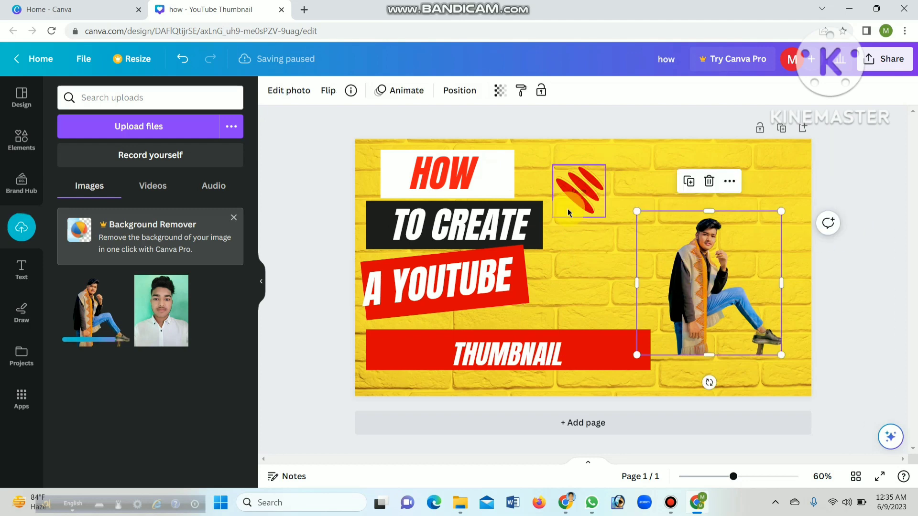
click(616, 125)
click(740, 292)
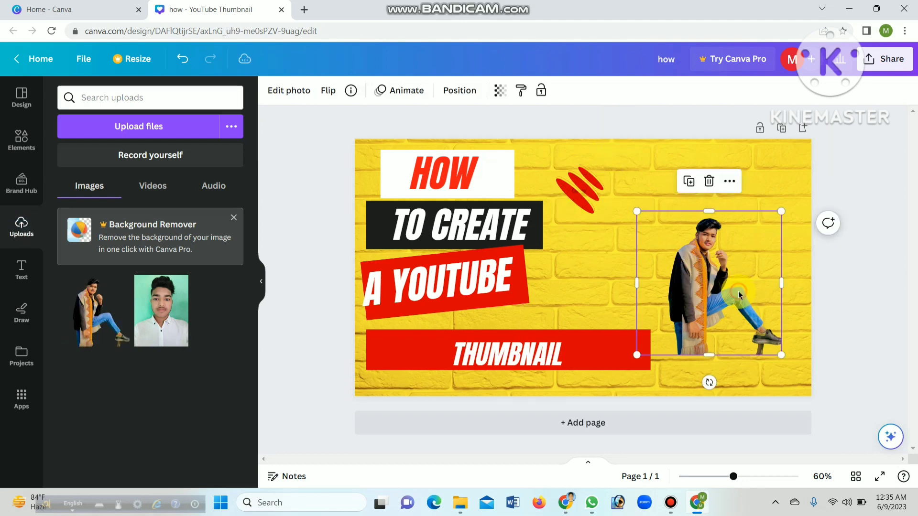
drag(637, 211, 587, 147)
drag(676, 283, 680, 341)
drag(598, 217, 514, 146)
drag(695, 261, 735, 303)
click(835, 154)
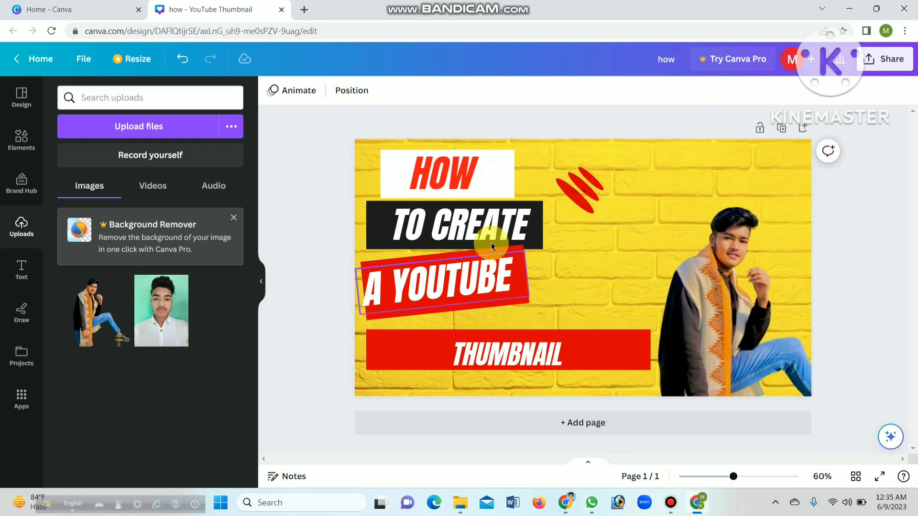
Move "HOW" with its white box toward the thumbnail's centre, and the red stroke graphic to the upper right near the person
drag(504, 172, 575, 177)
click(437, 168)
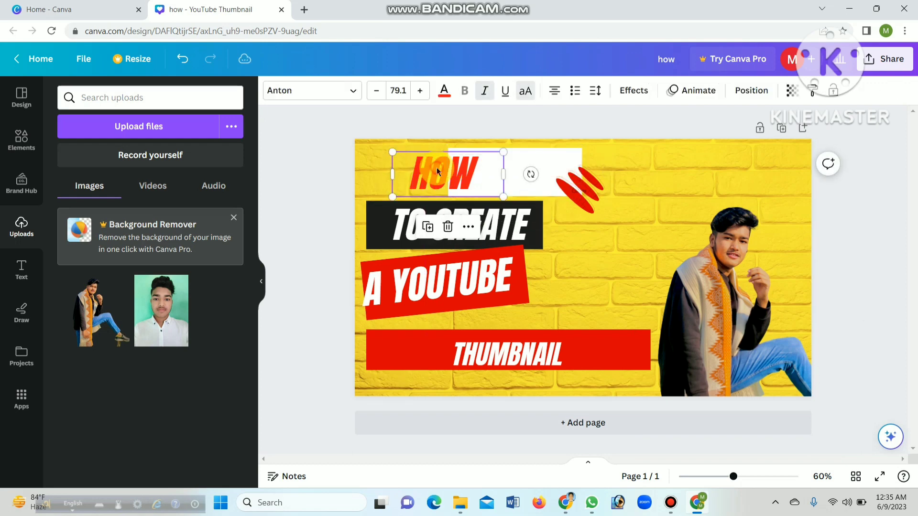
drag(437, 167, 501, 172)
click(593, 180)
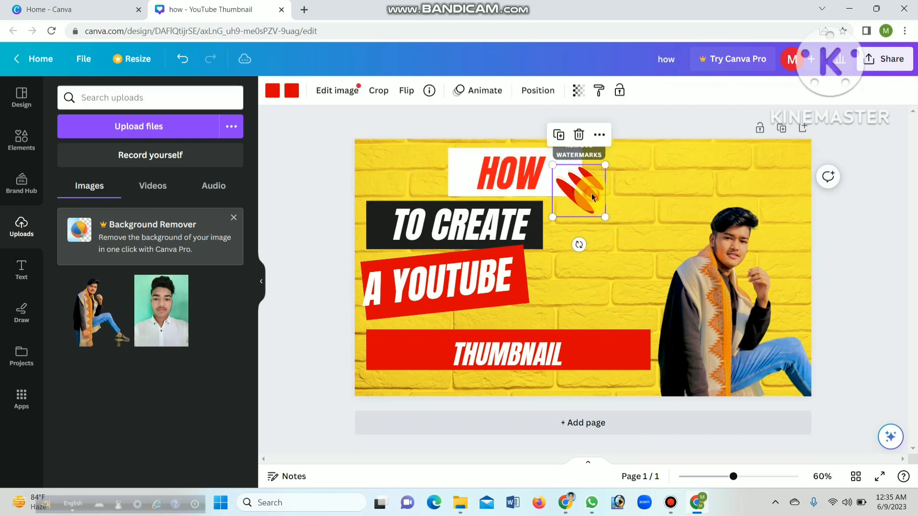
drag(592, 181, 681, 166)
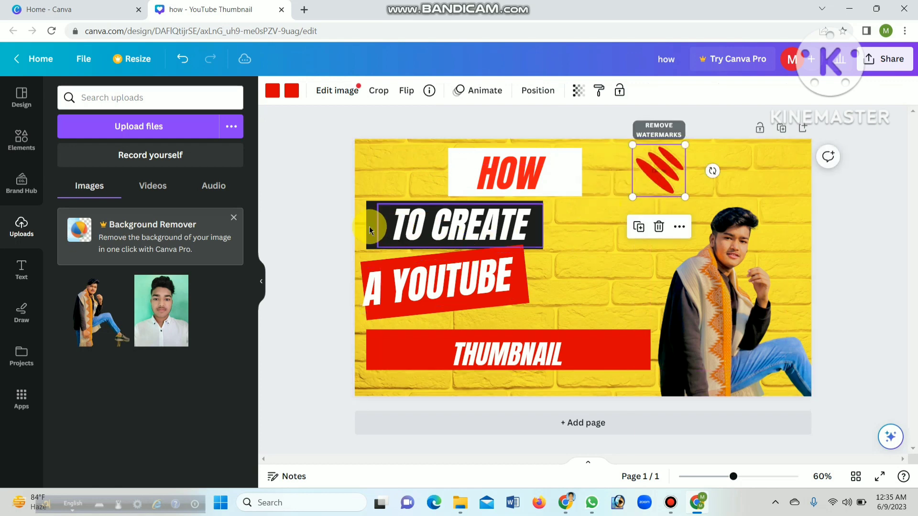
Shift "TO CREATE" with its black box right beneath "HOW", and nudge the long red bar left with "THUMBNAIL" slightly higher
drag(375, 222, 497, 249)
click(469, 229)
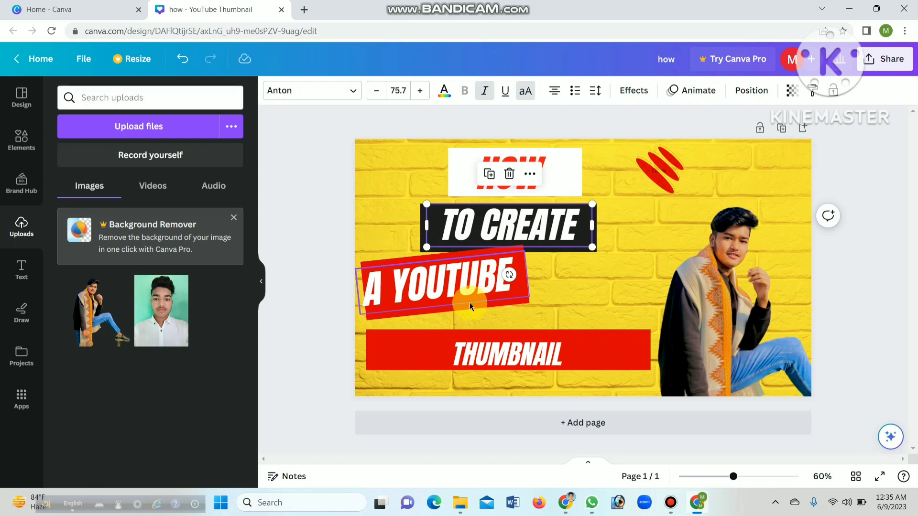
mouse_move(405, 346)
mouse_down()
mouse_move(426, 348)
mouse_move(446, 334)
mouse_move(410, 352)
mouse_up()
click(512, 348)
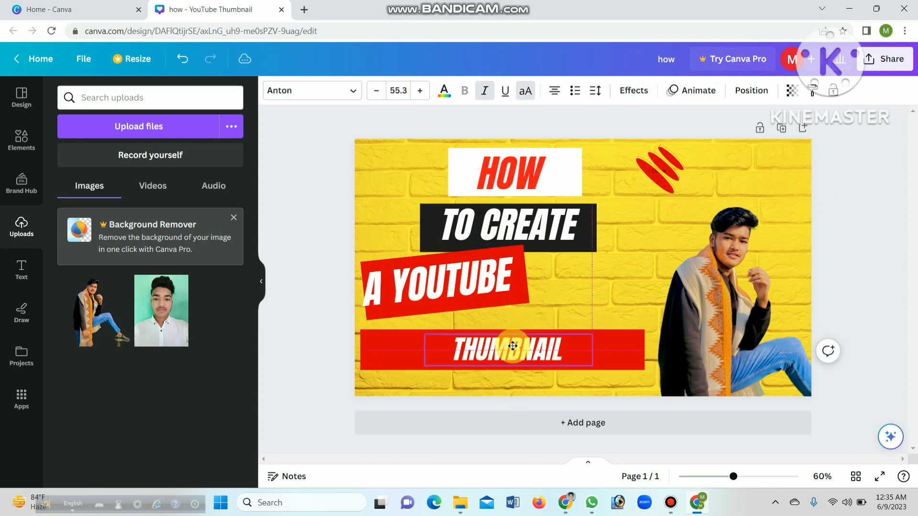
Move the tilted red box and its "A YOUTUBE" text right, directly beneath "TO CREATE"
click(562, 257)
drag(518, 286, 571, 280)
drag(391, 288, 435, 281)
Clear the photo selection, dismiss the Background Remover notice and collapse the uploads list to show the whole thumbnail
click(632, 236)
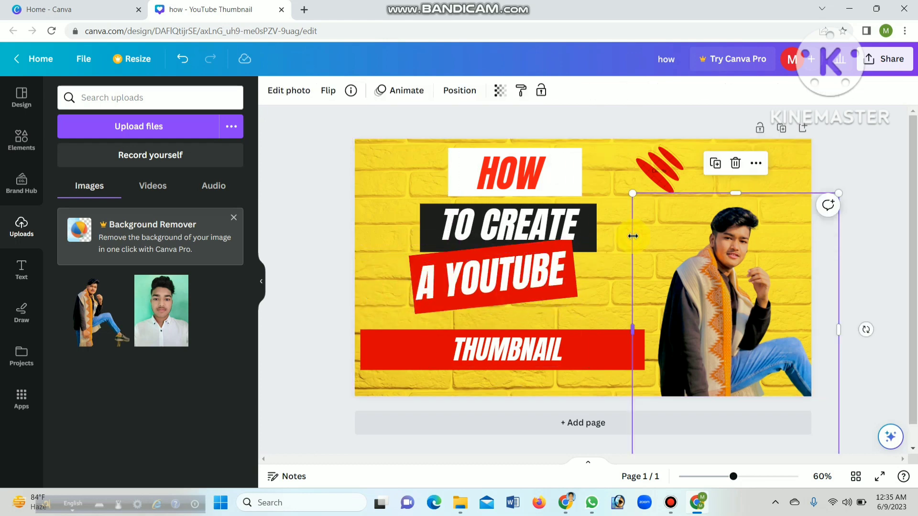
click(842, 163)
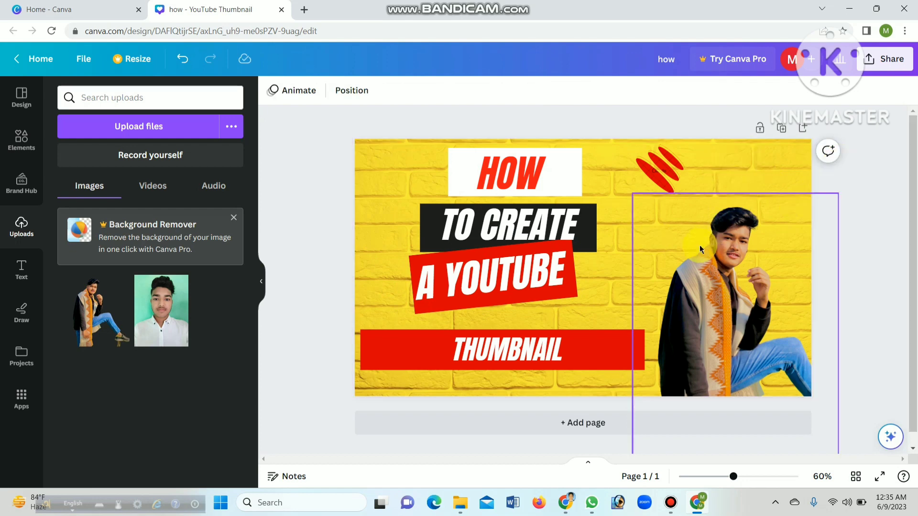
click(232, 218)
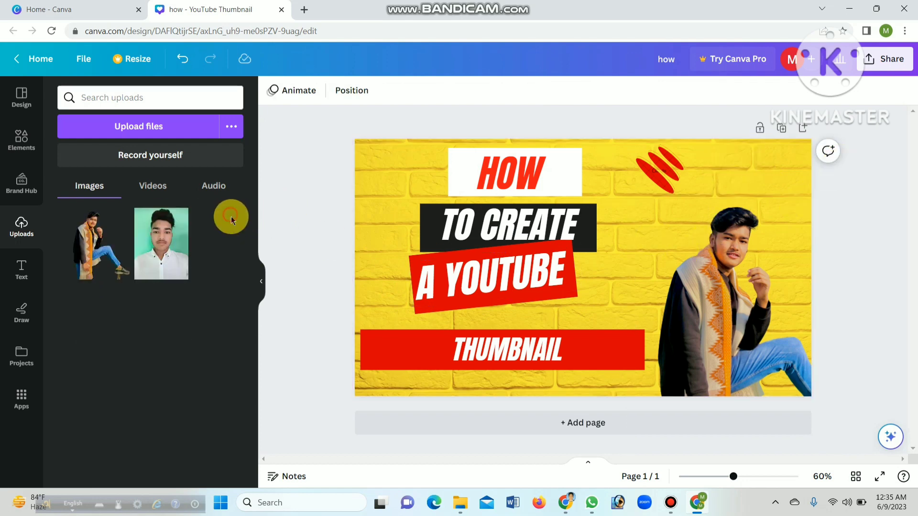
click(264, 283)
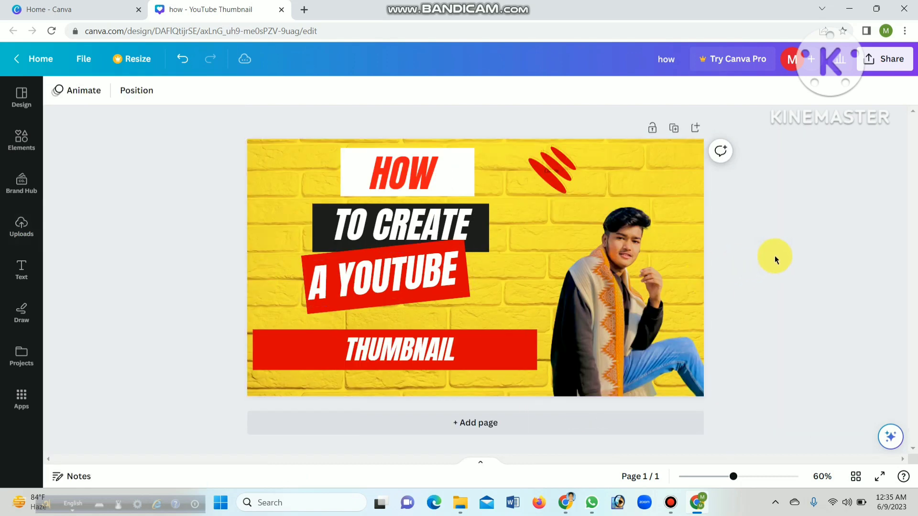